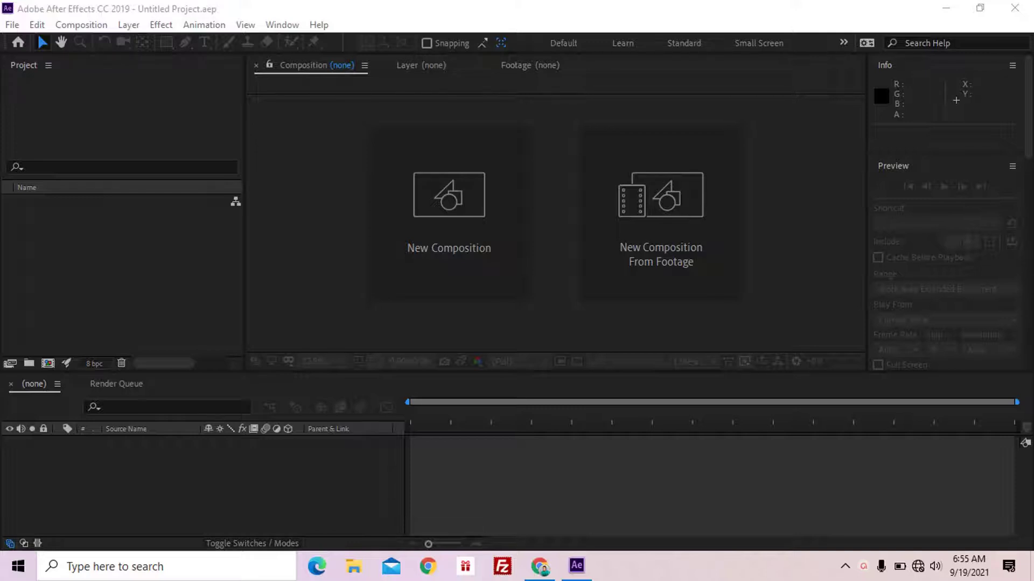
Step: Switch to Chrome and view the Animation Composer 3 download options at misterhorse.com/animation-composer
click(539, 564)
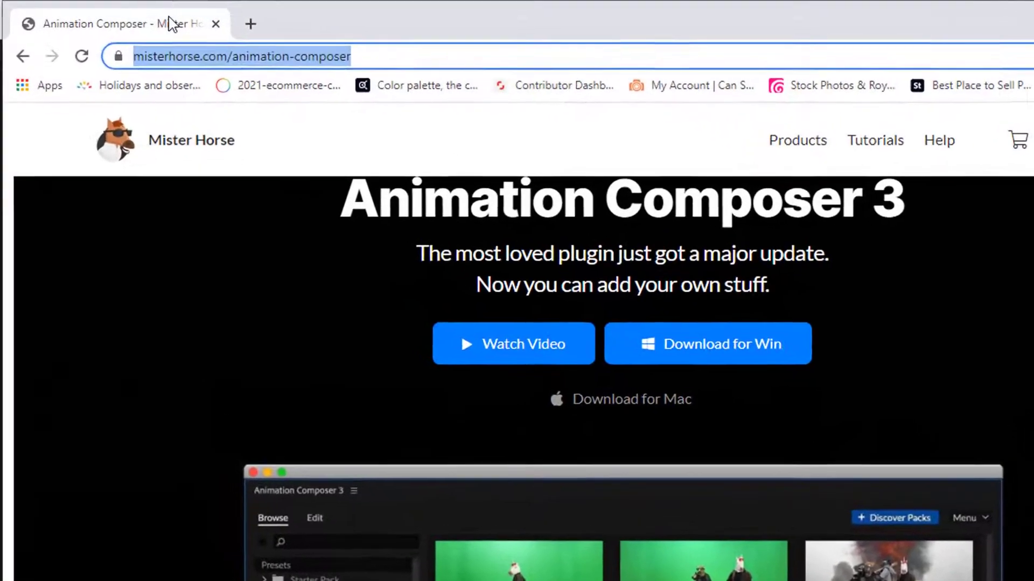
click(376, 56)
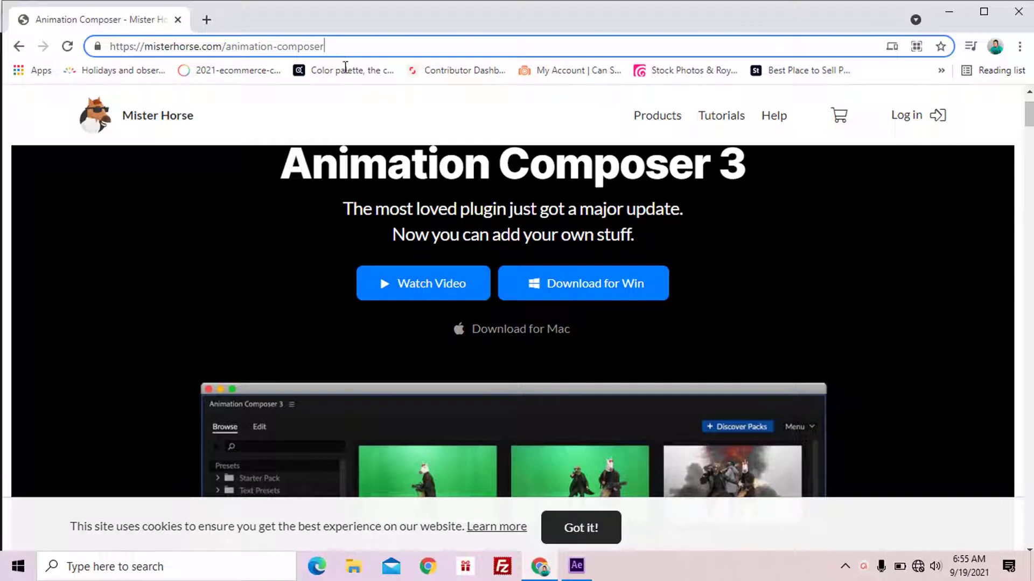
scroll(346, 127, up, 1)
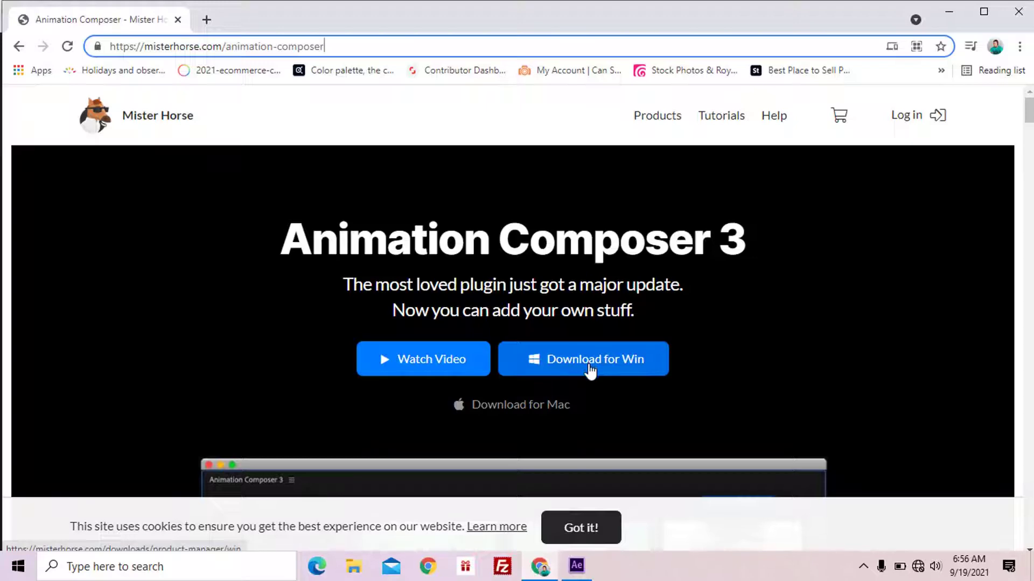
Step: Switch to After Effects, open the Animation Composer - Anchor Point Mover tool and place it over the Project panel
click(576, 564)
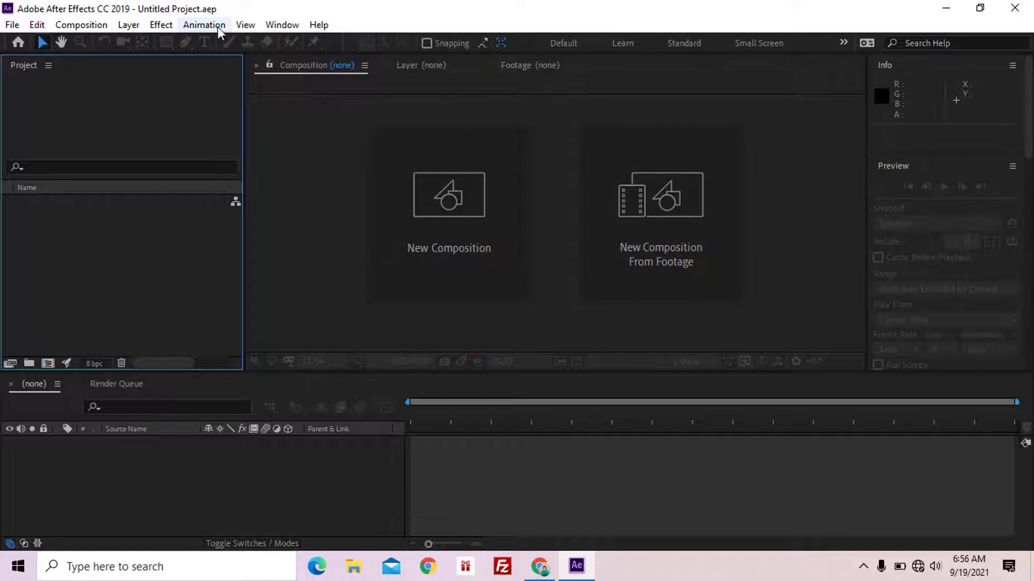
click(281, 26)
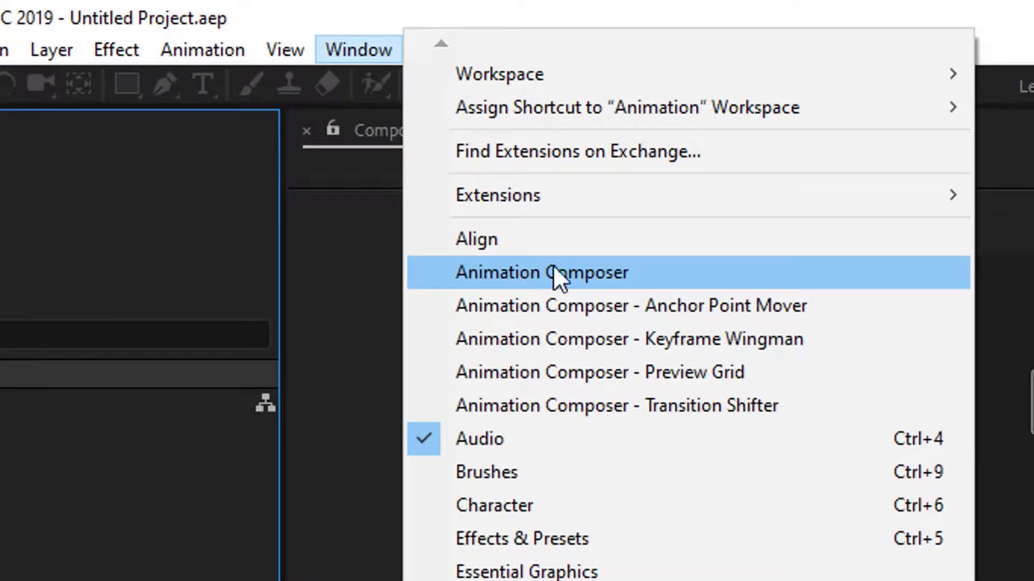
click(749, 305)
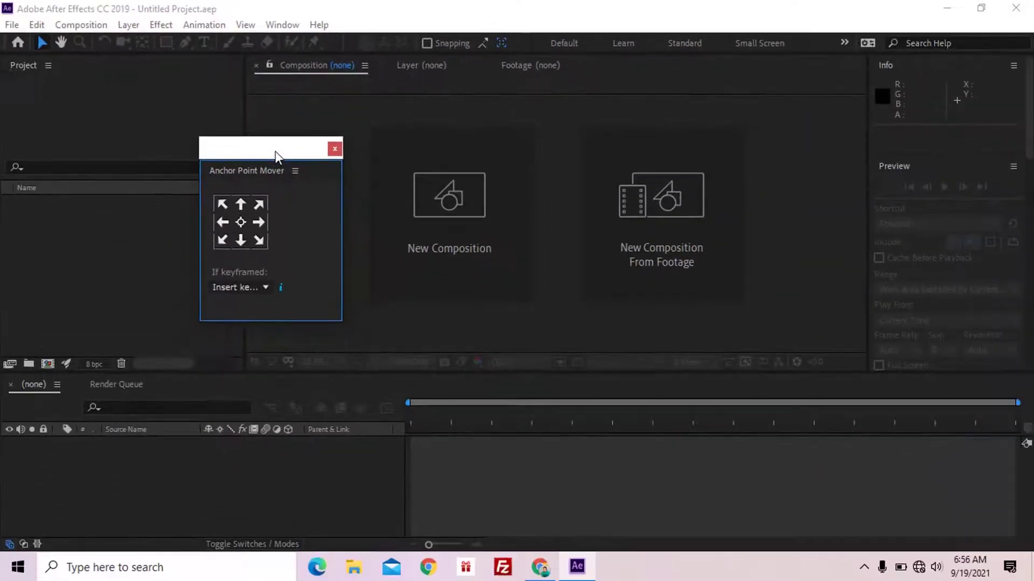
drag(276, 151, 194, 170)
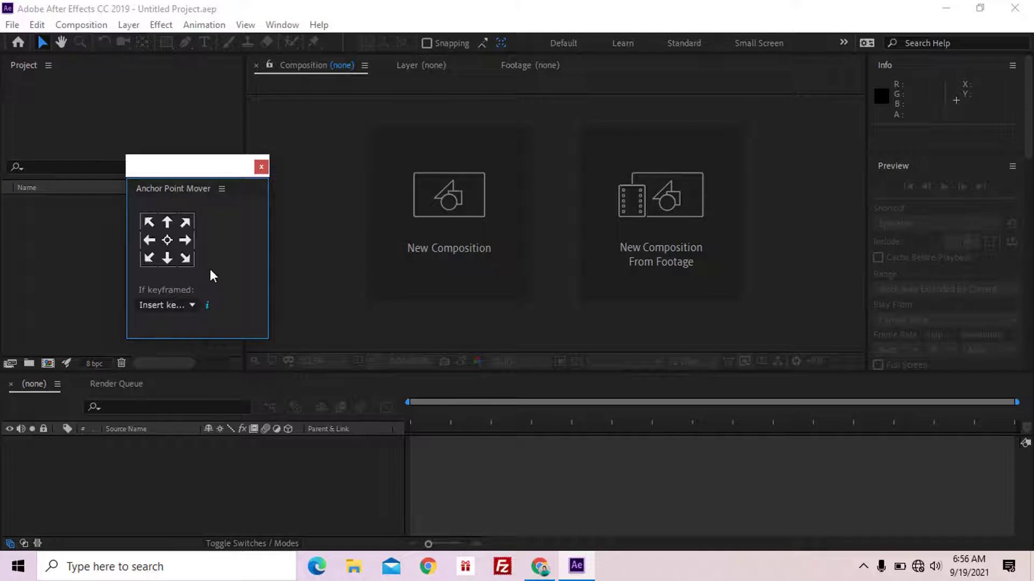
drag(215, 170, 185, 172)
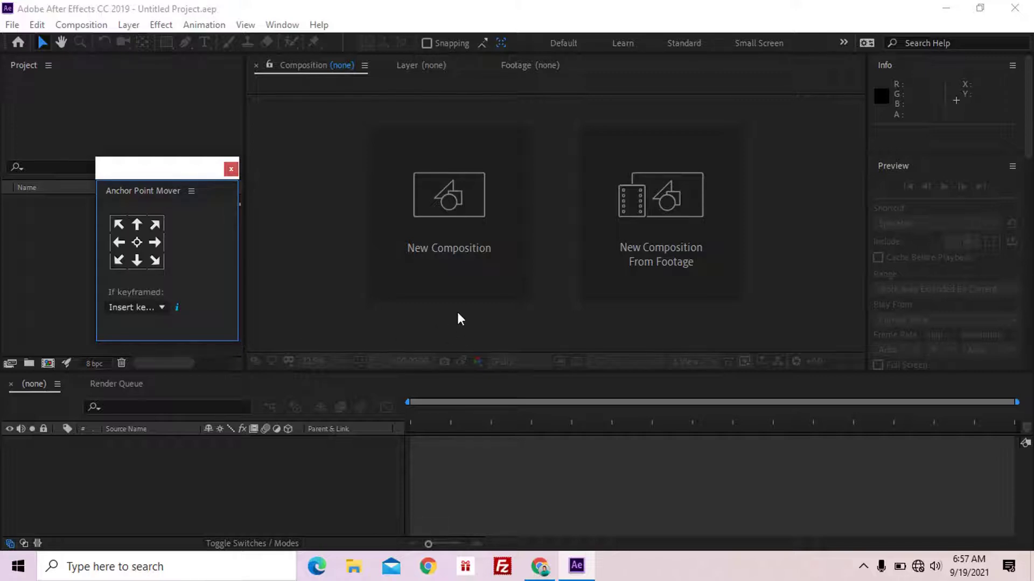
Step: Create the composition Comp 1 at 3840 x 2160 px, 30 frames per second and 6 seconds long
click(457, 217)
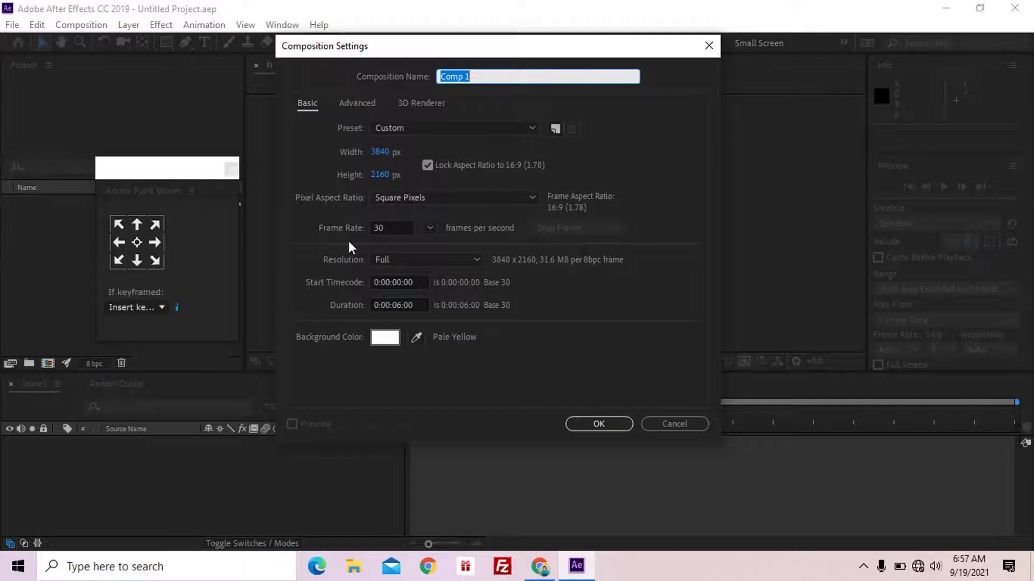
click(397, 225)
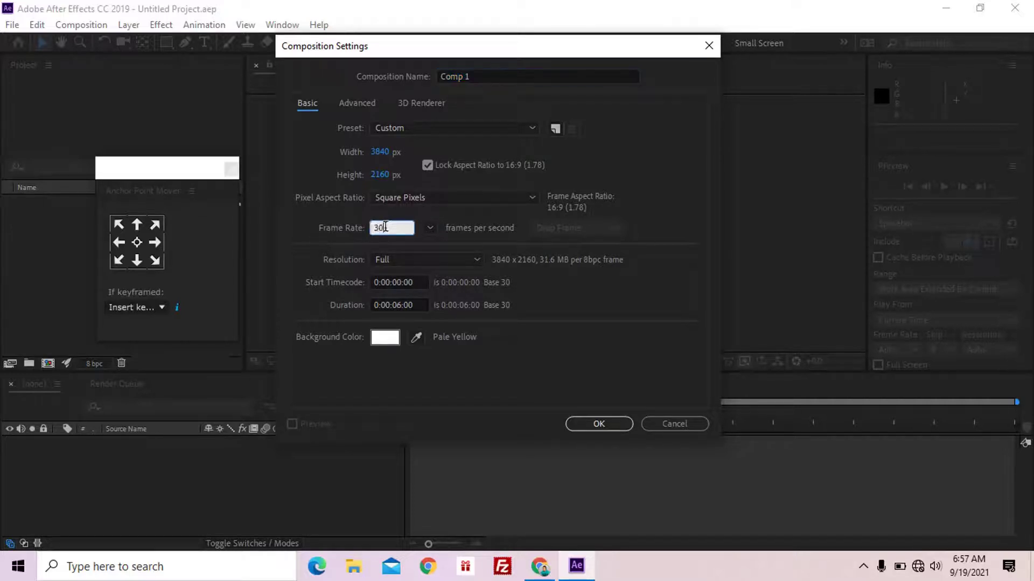
click(576, 292)
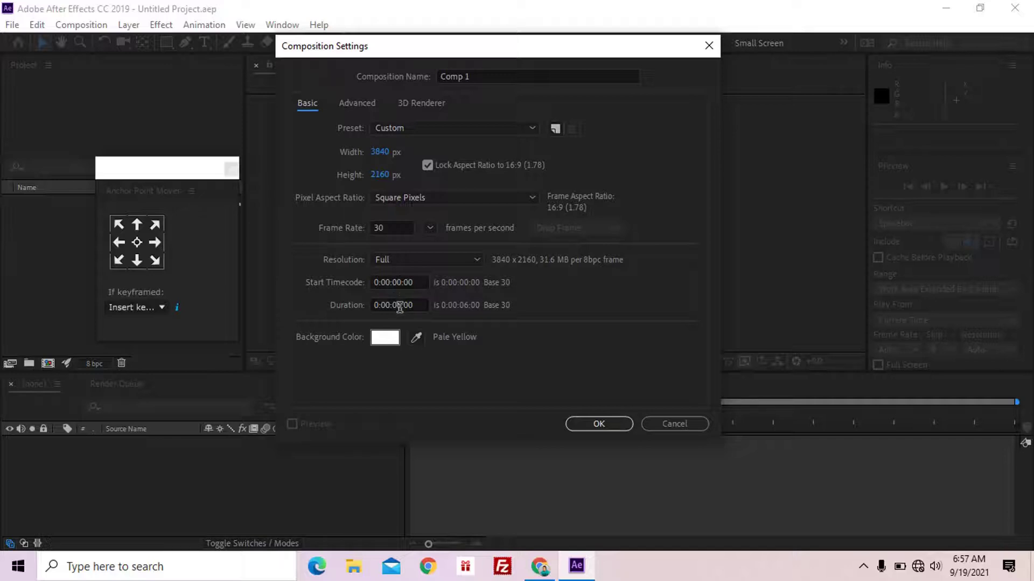
click(593, 423)
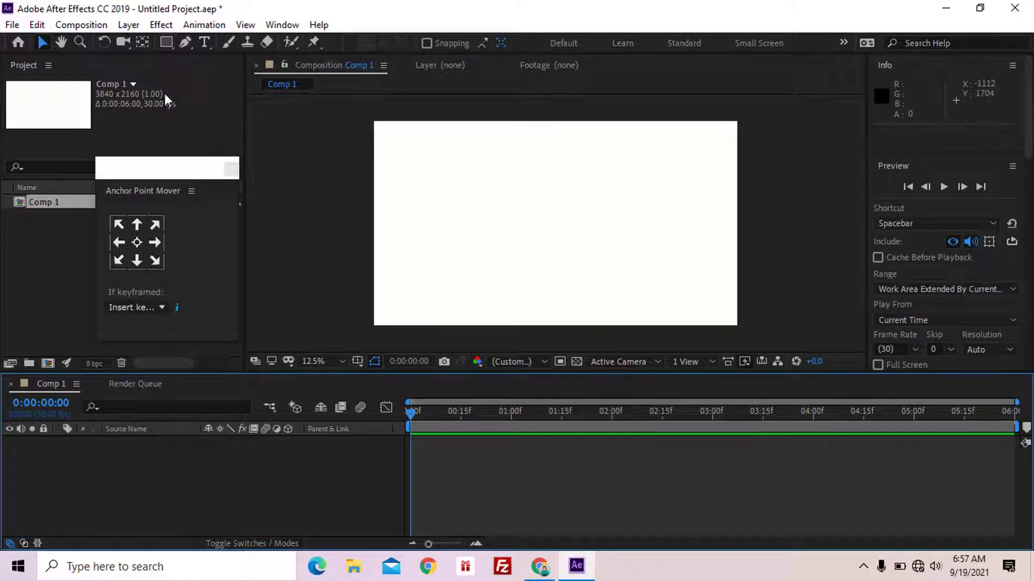
Step: Draw a small red five-pointed star with the Star Tool, up and left of the composition's center
click(166, 42)
drag(166, 42, 209, 111)
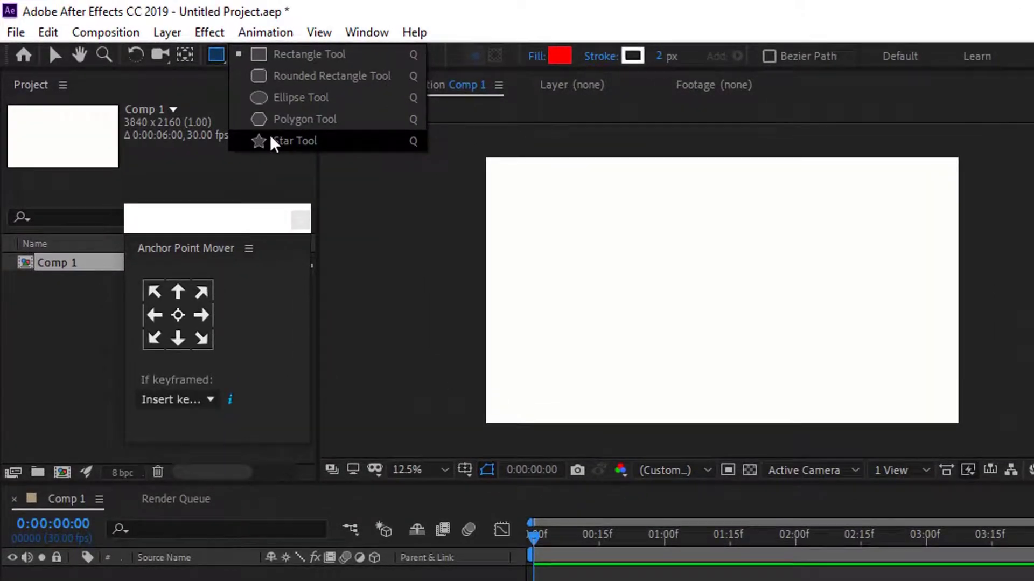
drag(275, 143, 275, 143)
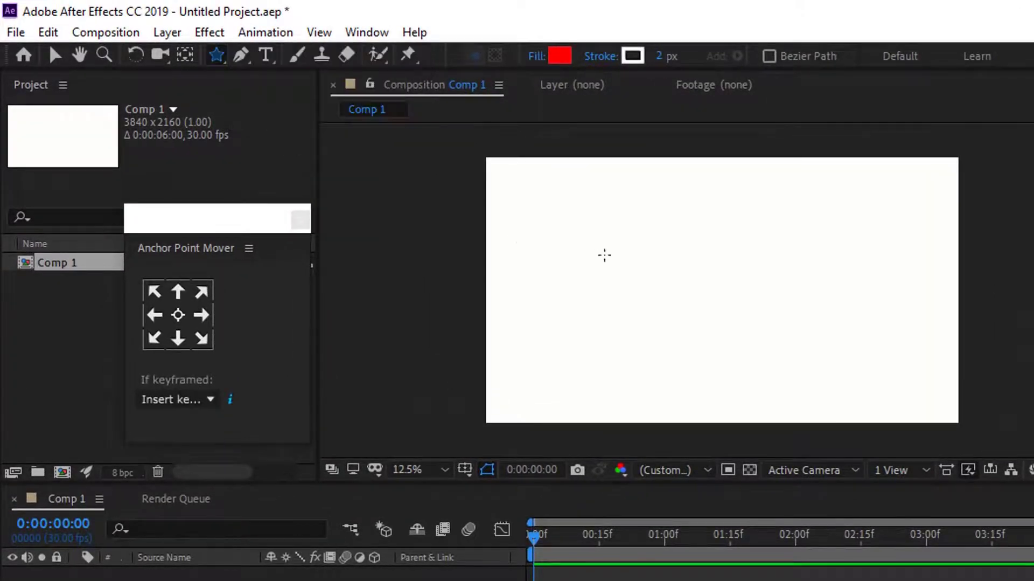
drag(651, 254, 667, 283)
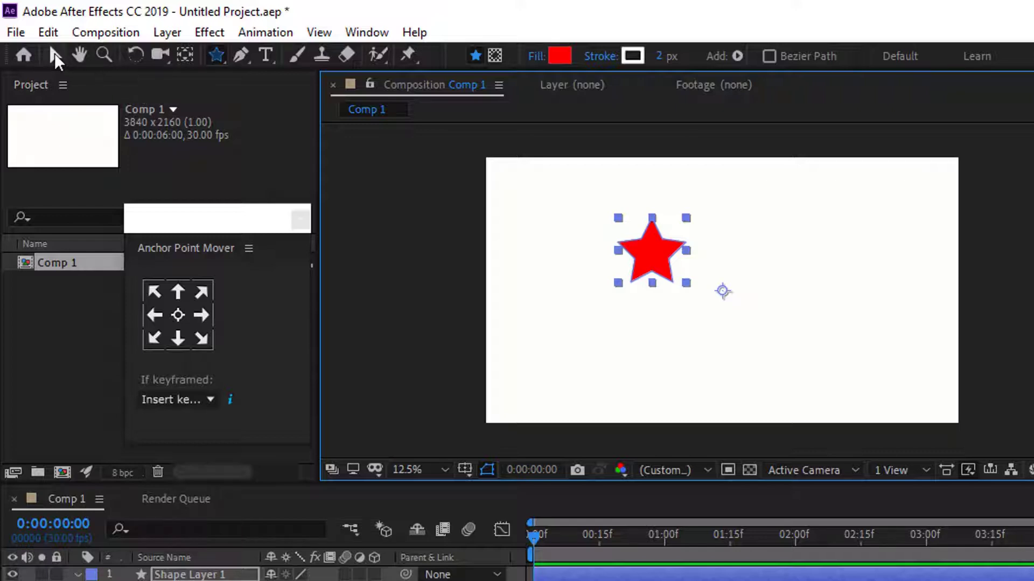
Step: Move the star to the middle of the composition and enlarge it to about twice its size
click(54, 54)
drag(652, 251, 701, 287)
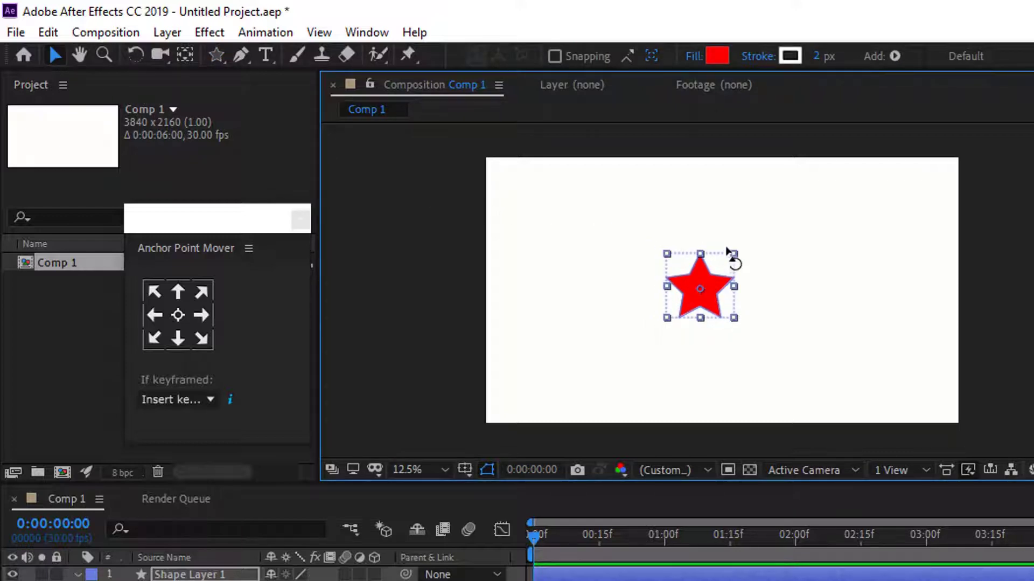
drag(735, 254, 776, 231)
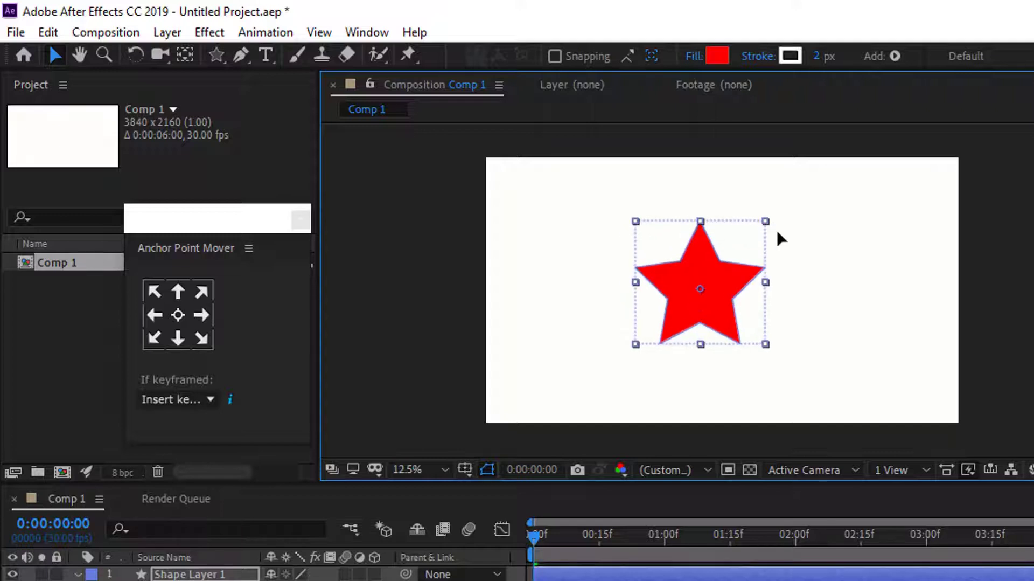
click(831, 285)
click(705, 299)
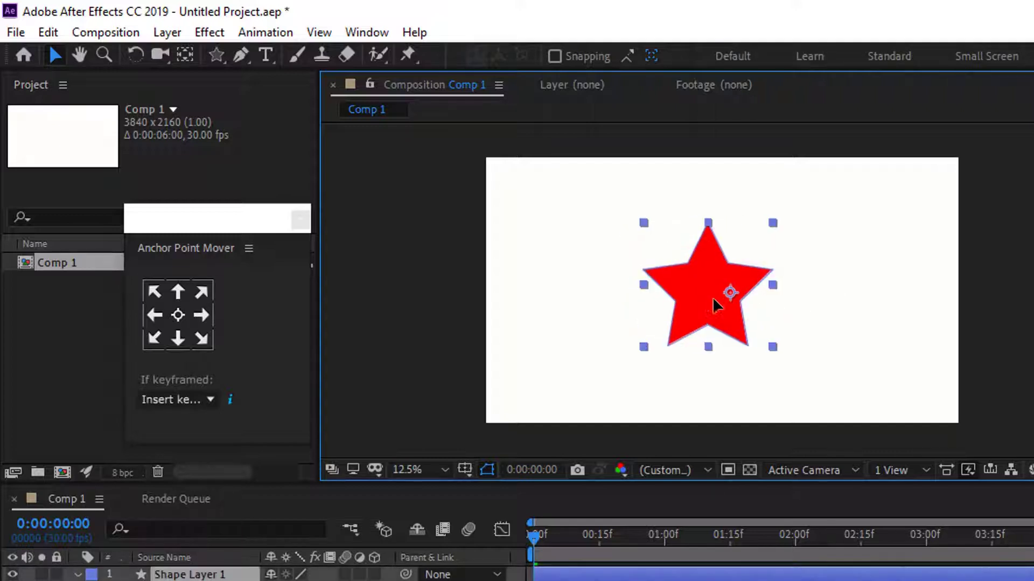
drag(717, 302, 728, 303)
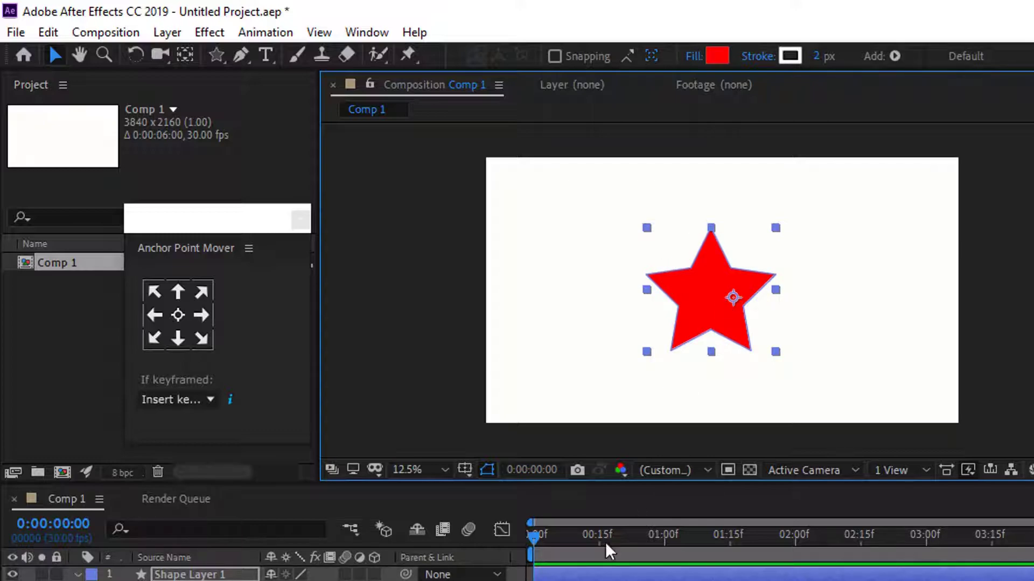
Step: Add a rotation keyframe to the star layer at 0:00:00:15
drag(533, 535, 596, 538)
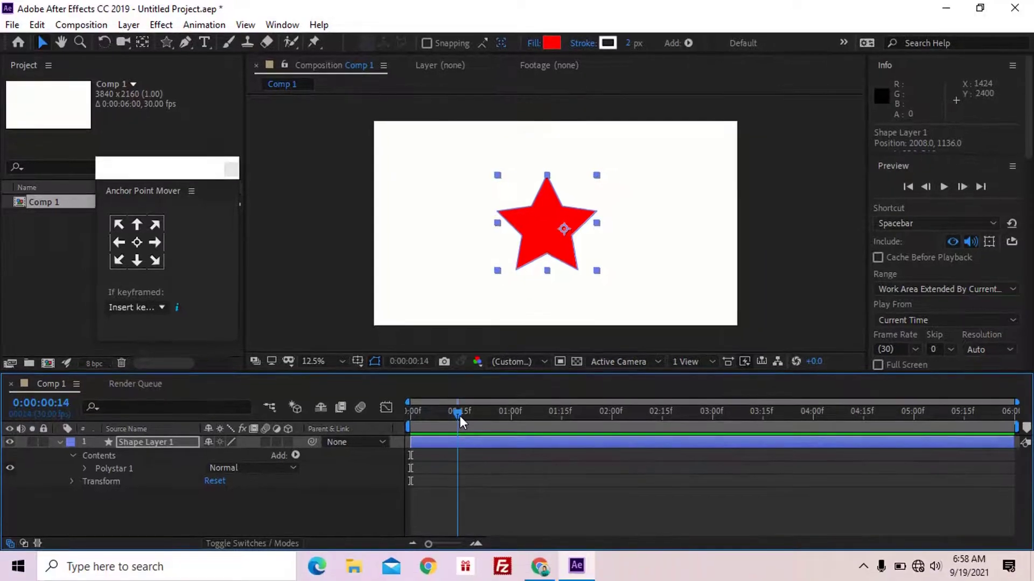
drag(460, 415, 461, 415)
click(147, 441)
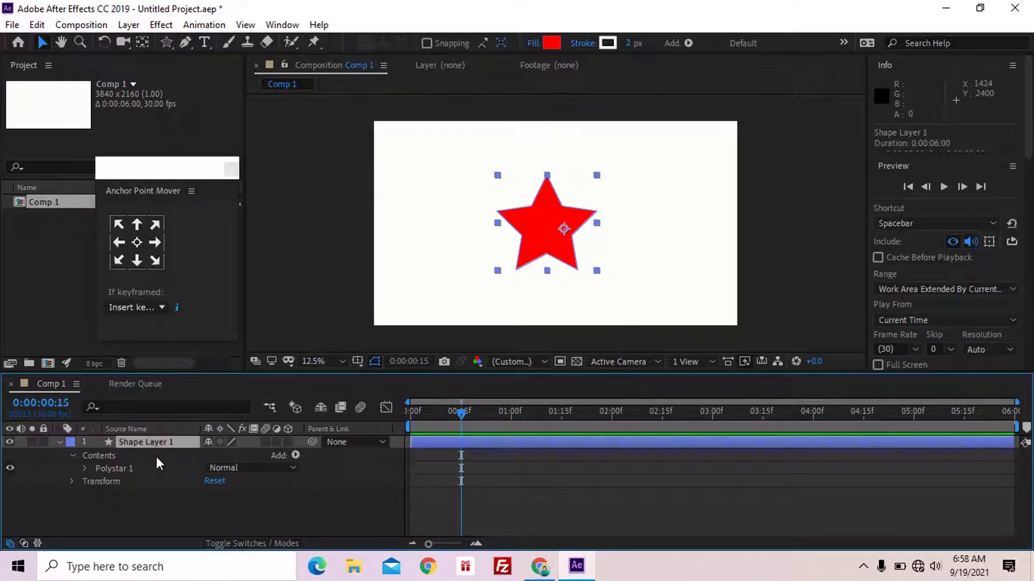
key(r)
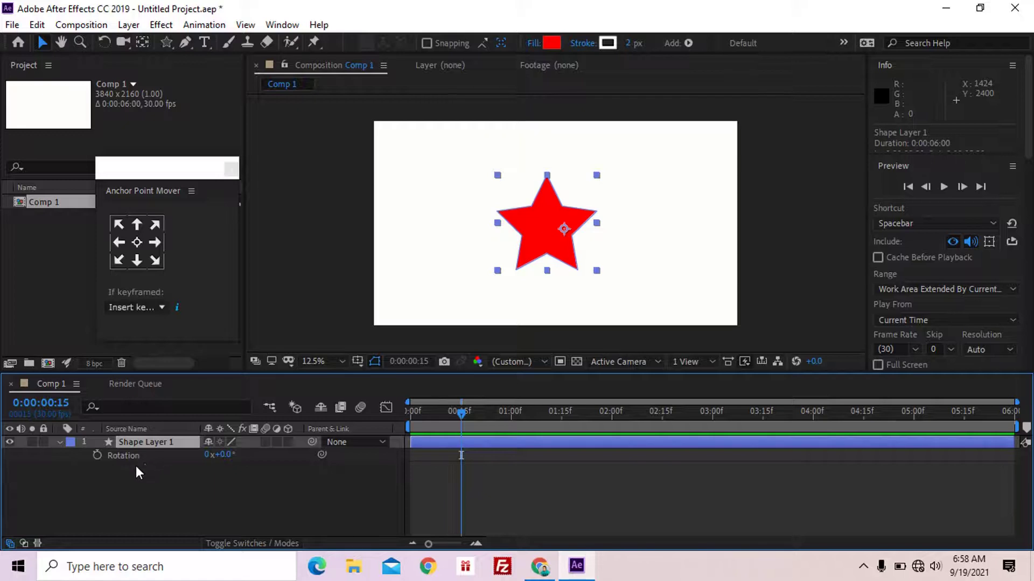
click(98, 455)
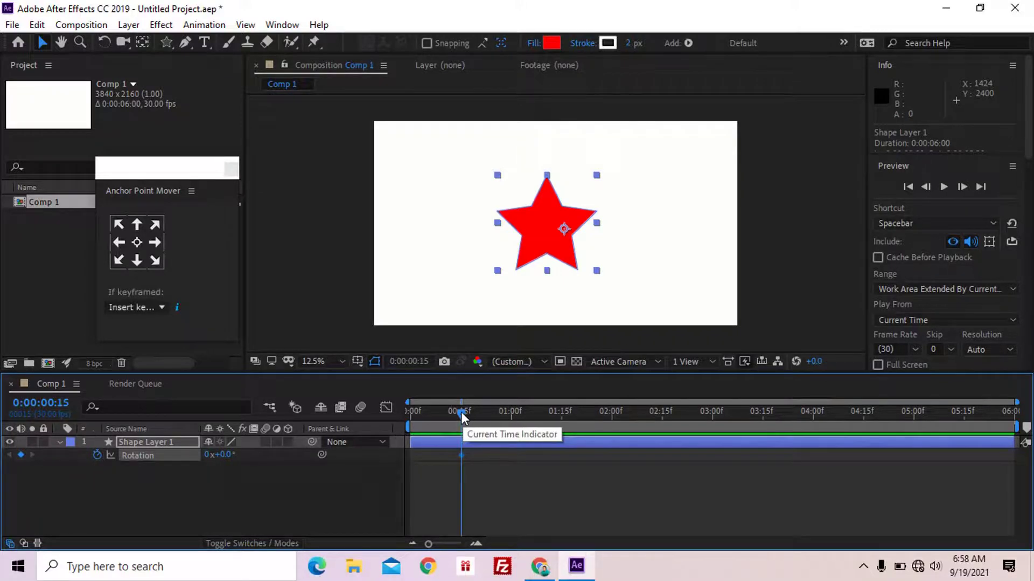
Step: Set the star's rotation to 360° at 0:00:00:00 and preview the spin
drag(461, 412, 400, 409)
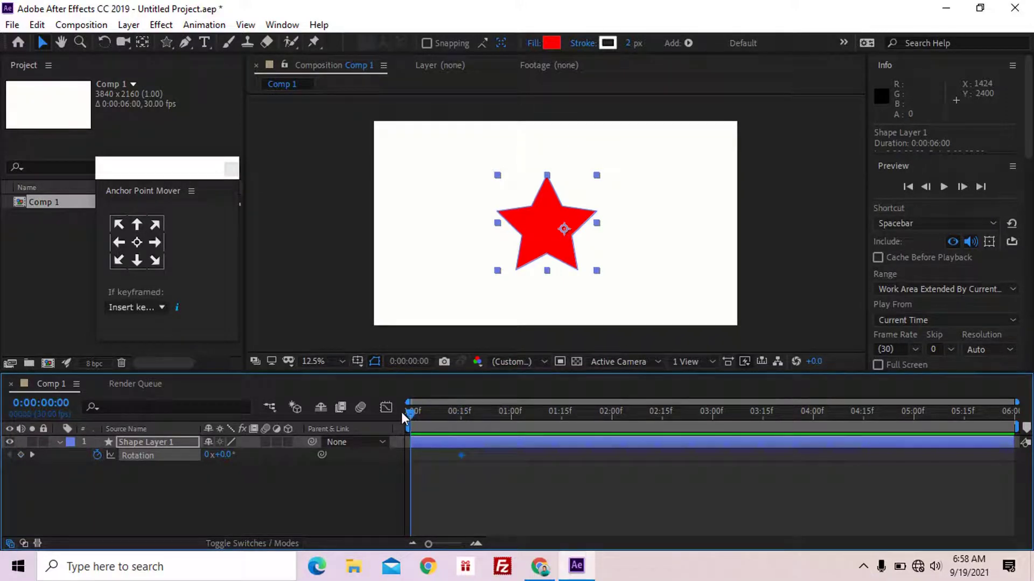
click(235, 455)
text(360)
key(Return)
click(947, 187)
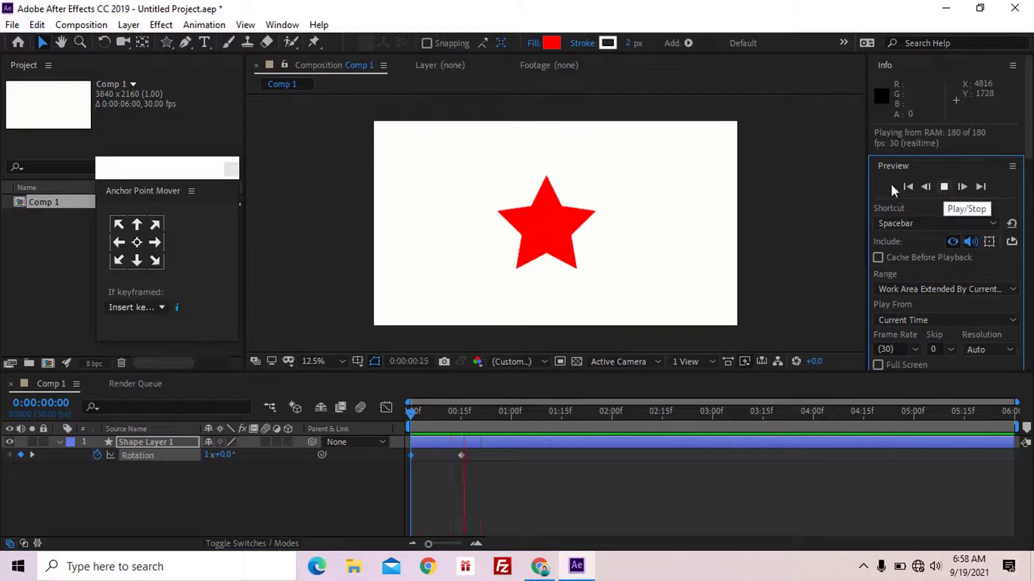
click(943, 187)
Step: Shorten the work area to the first second and zoom the timeline in to about two and a half seconds
click(1017, 410)
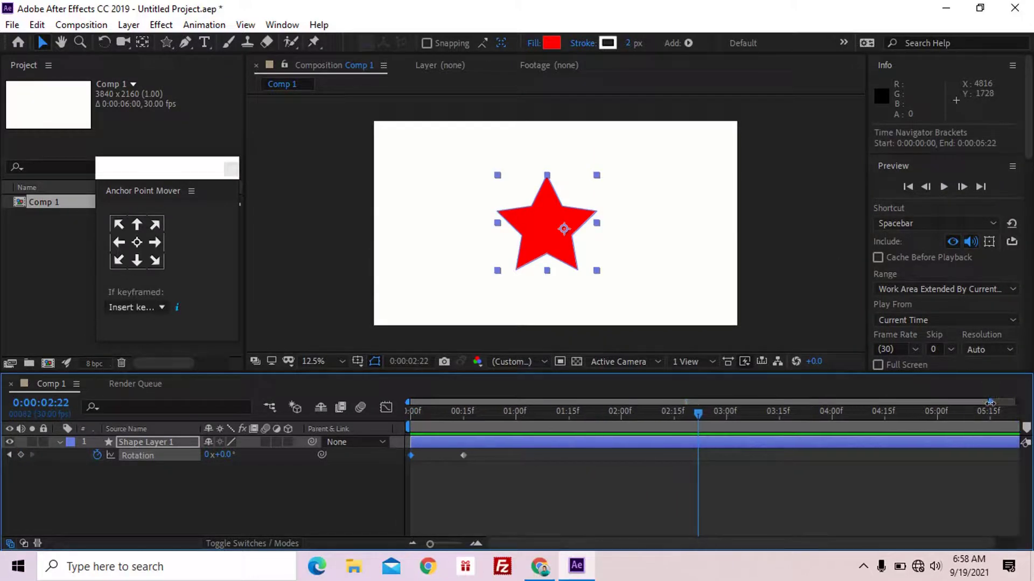
drag(1016, 427, 514, 425)
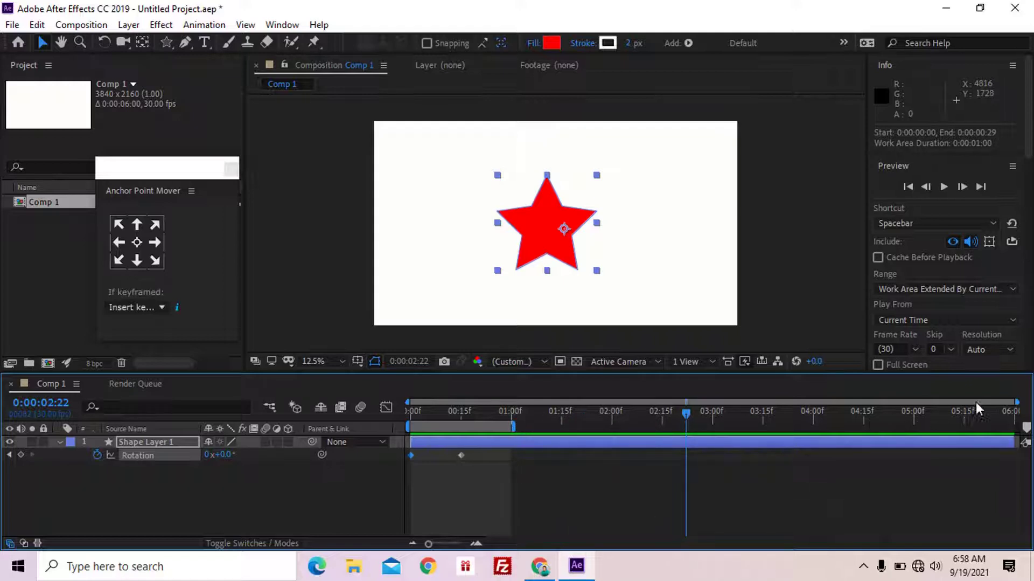
drag(1016, 404, 662, 400)
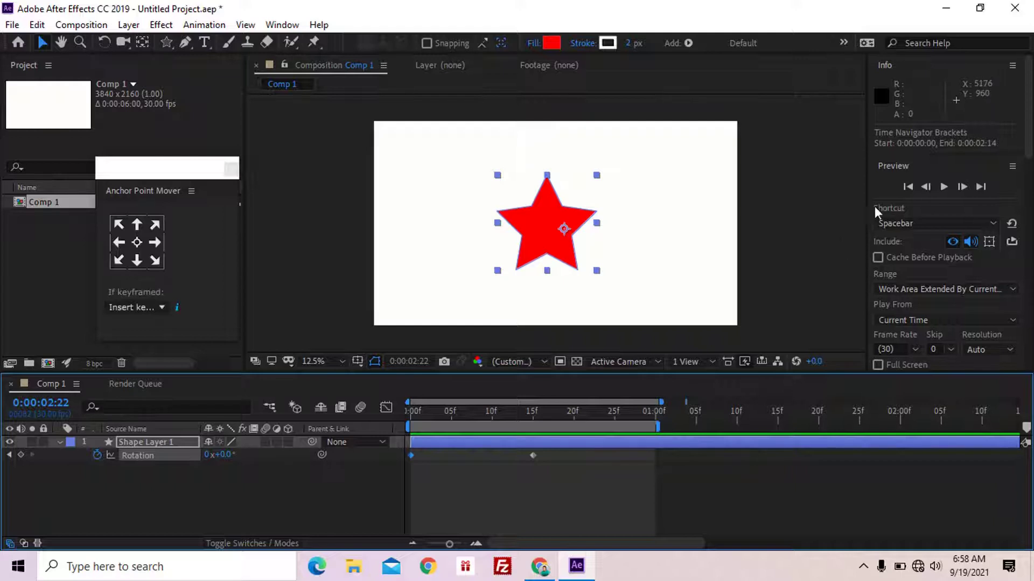
Step: Play the one-second work area to check how the star rotates around its off-center anchor point
key(space)
click(943, 186)
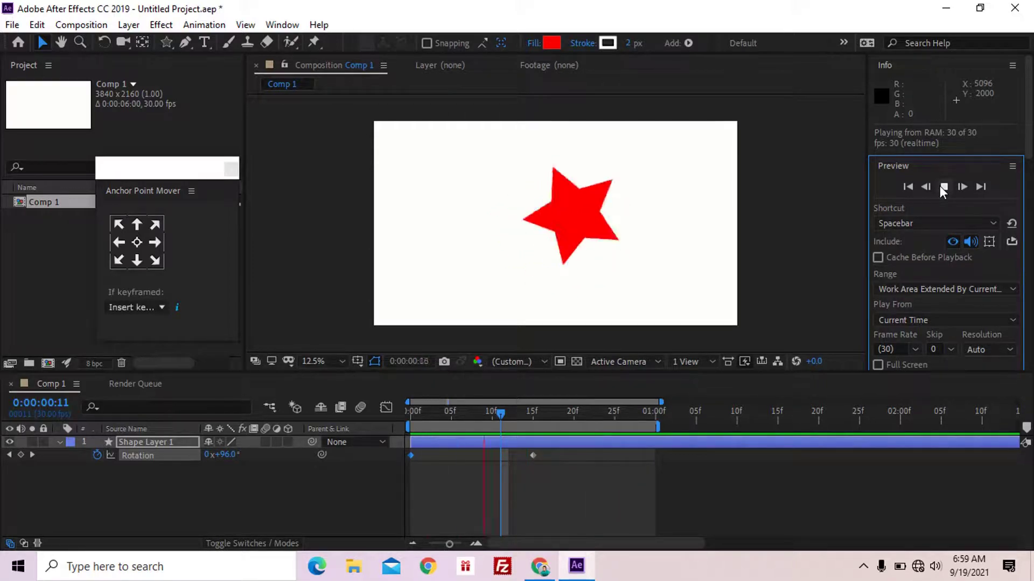
click(943, 186)
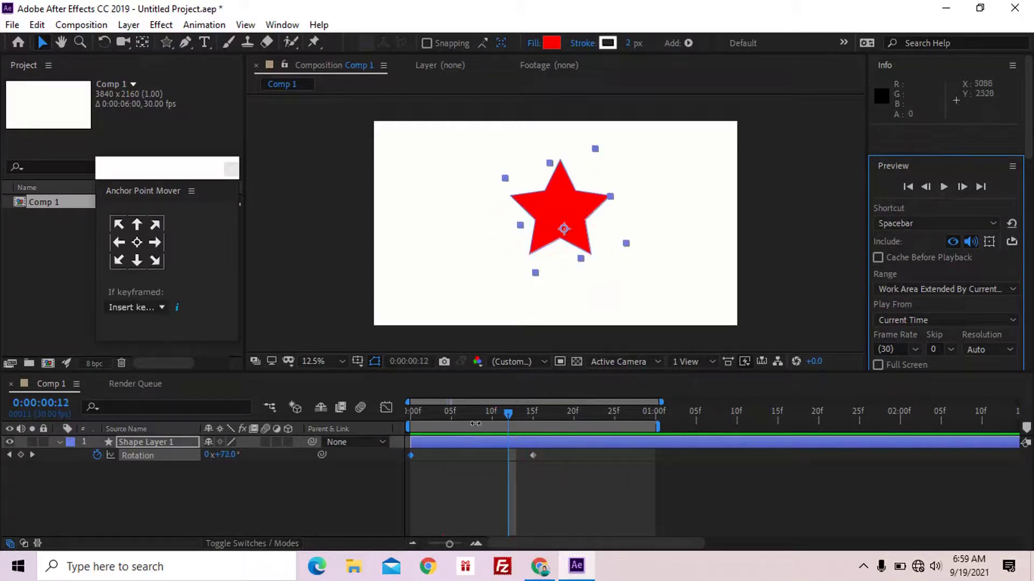
Step: At 0:00:00:00, move the star's anchor point to its upper-left bounding corner with the Pan Behind tool, preview the rotation and go to 0:00:00:15
drag(509, 412, 405, 415)
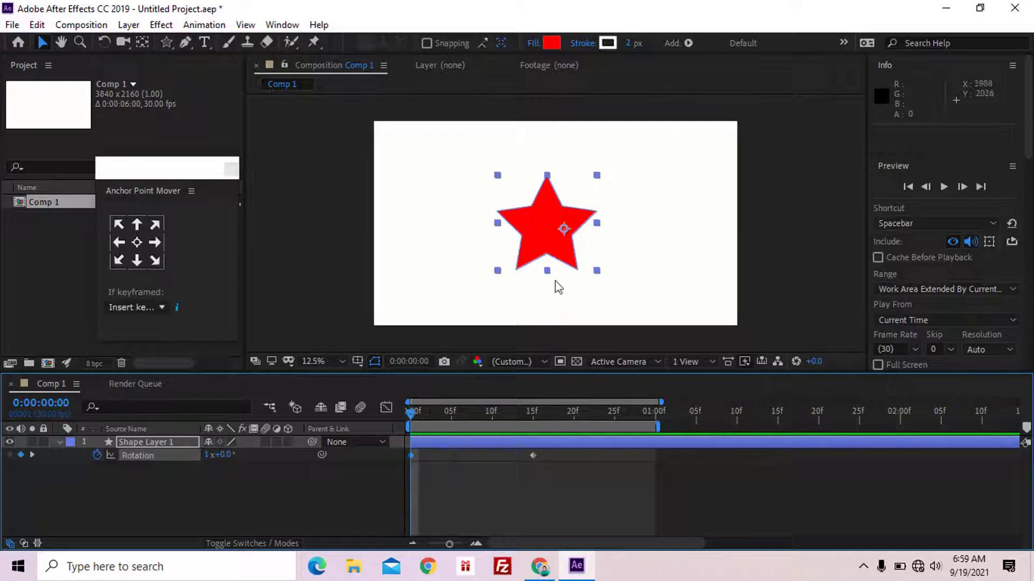
click(143, 42)
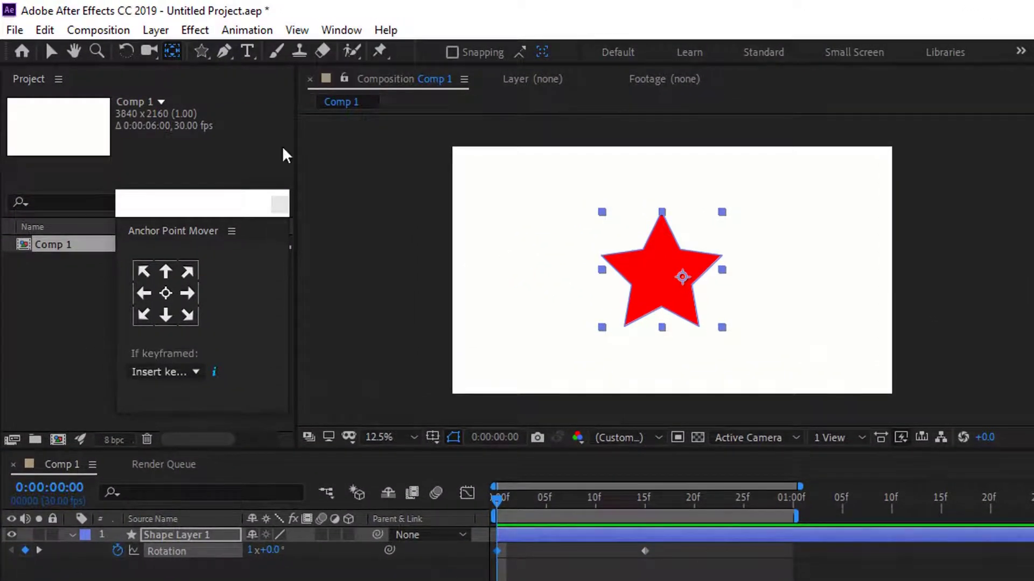
drag(680, 288, 627, 280)
drag(601, 215, 602, 212)
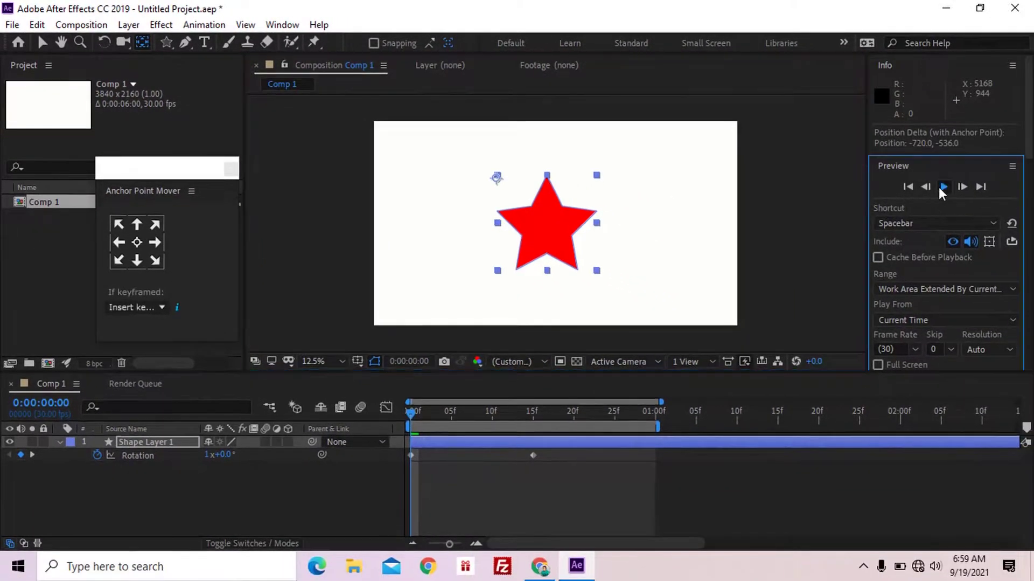
click(940, 189)
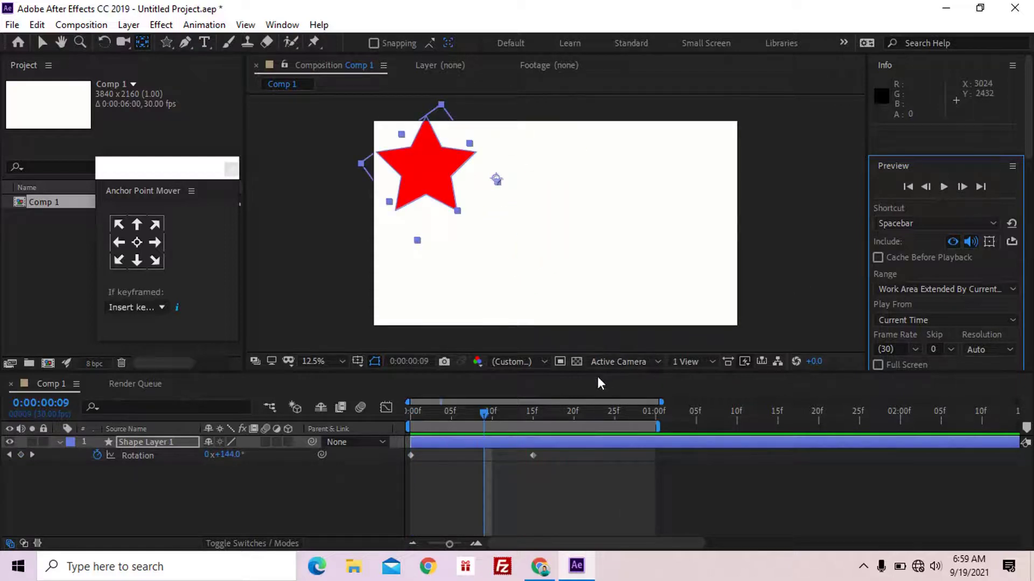
click(534, 411)
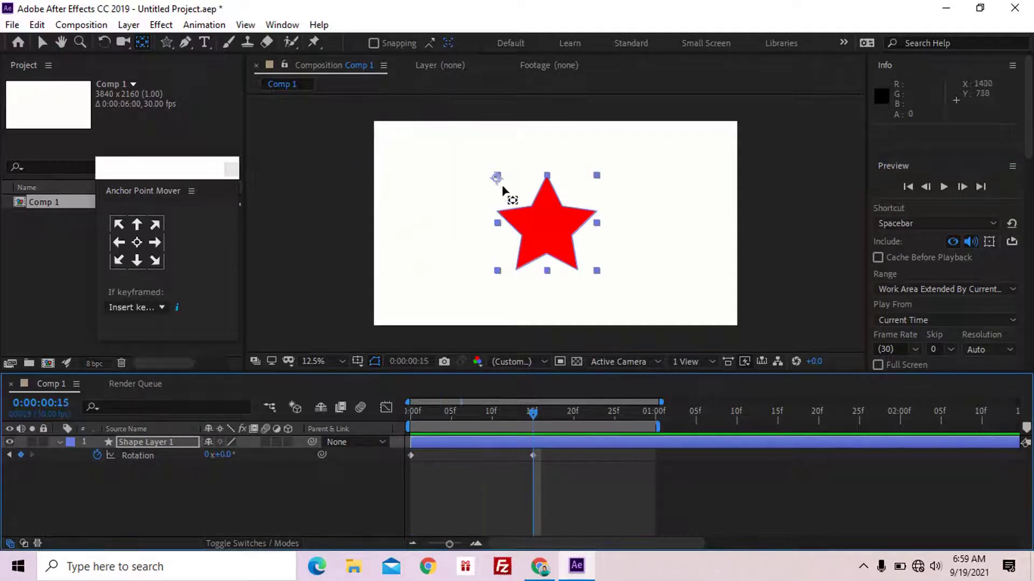
Step: Move the star's anchor point back to its center with the Pan Behind tool, preview the rotation and return to 0:00:00:15
drag(498, 181, 543, 229)
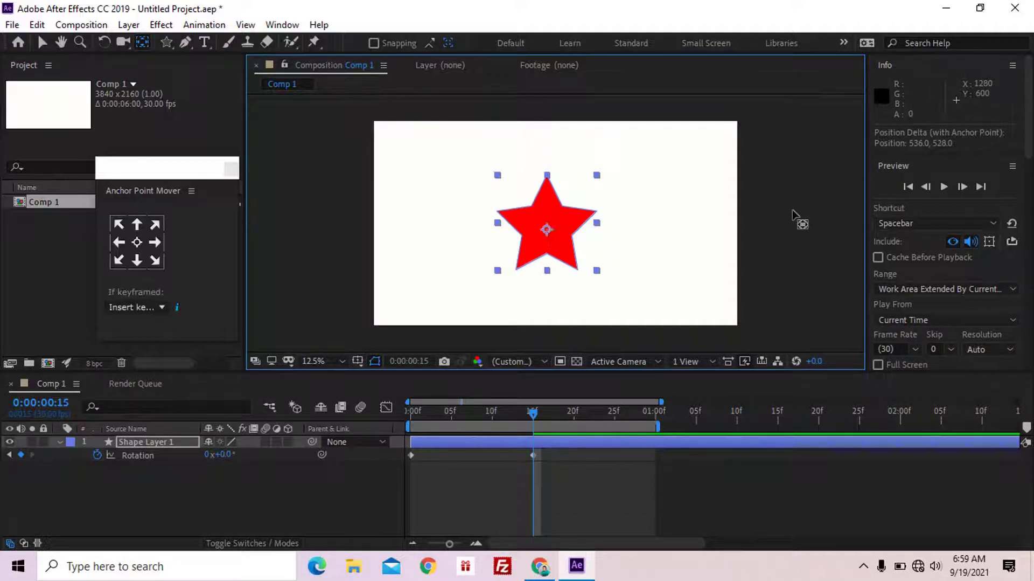
click(946, 187)
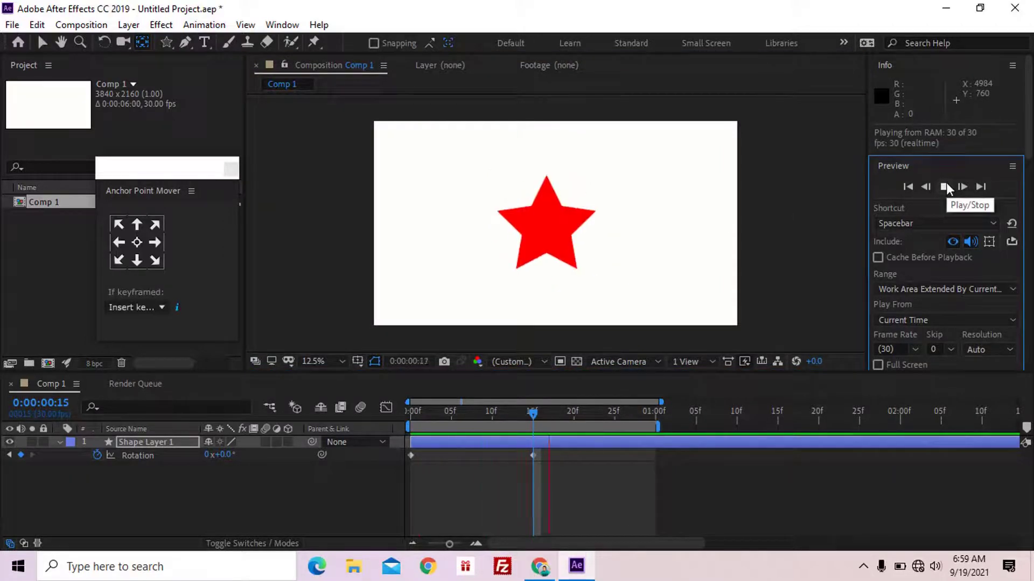
click(946, 184)
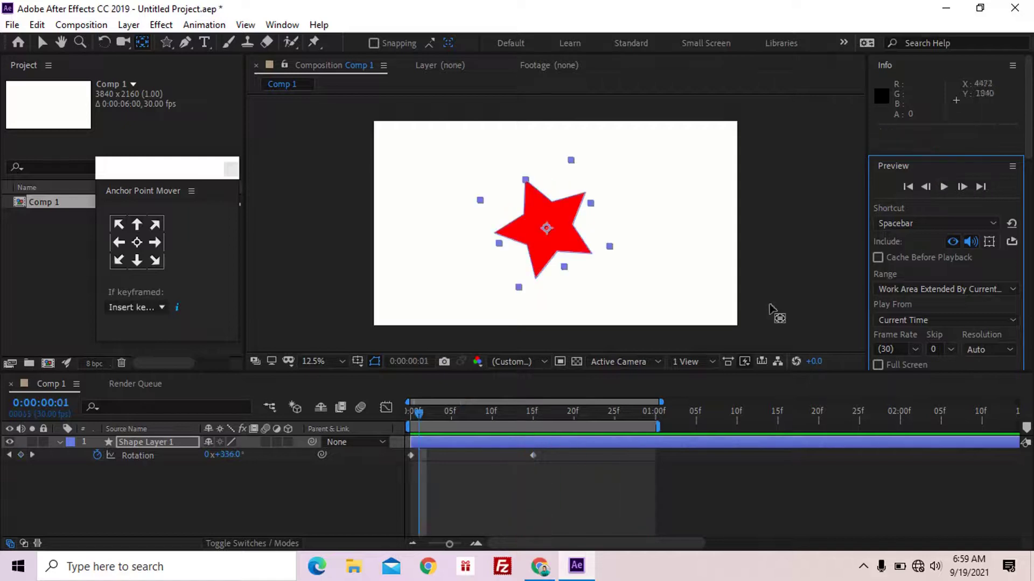
click(533, 412)
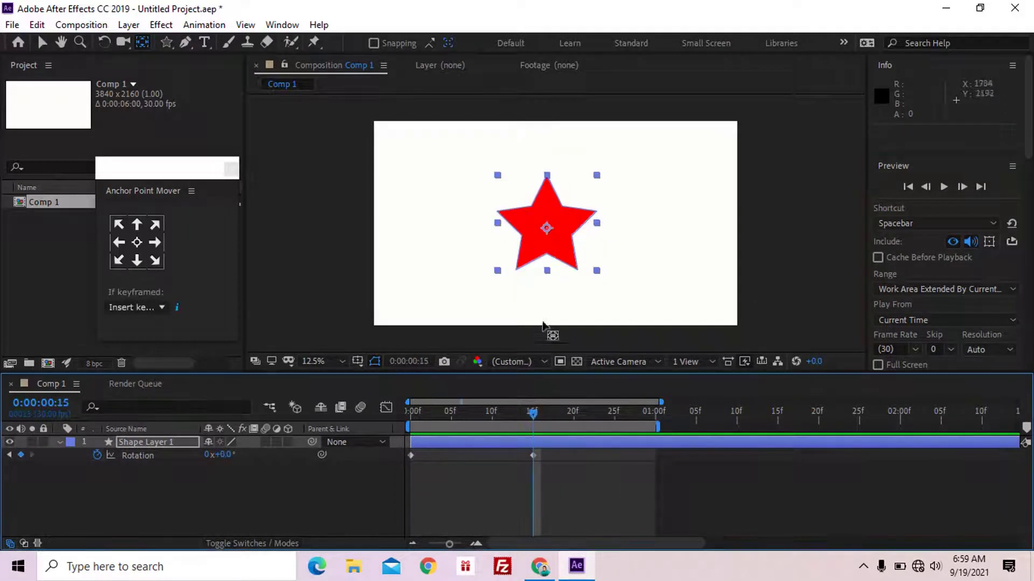
Step: Move the star's anchor point toward its upper-left bounding corner and back to the center with the Pan Behind tool
click(532, 247)
drag(532, 247, 518, 204)
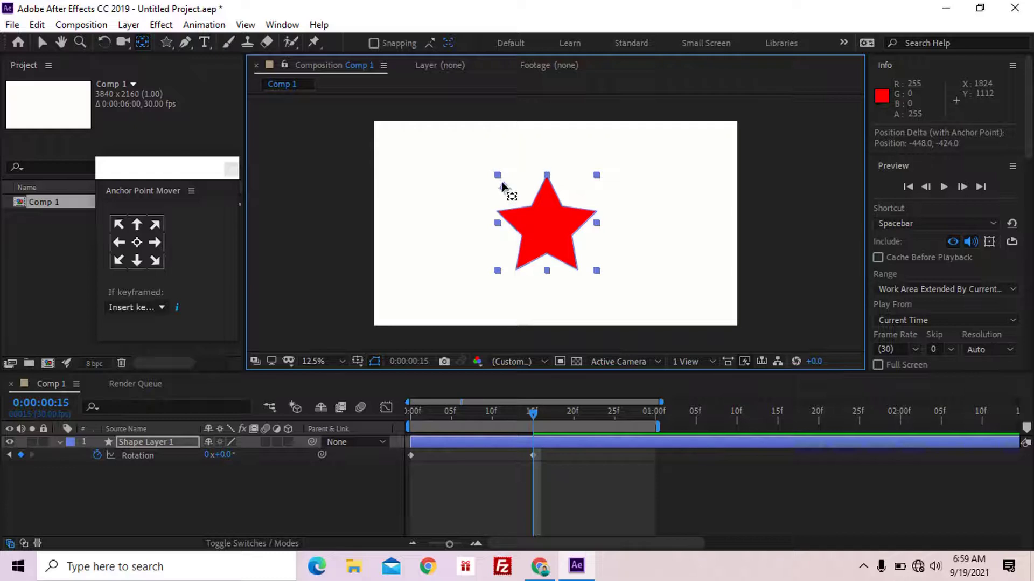
drag(517, 197, 548, 228)
Step: Move the star's anchor point precisely onto its upper-right bounding corner with the Pan Behind tool
key(period)
key(period)
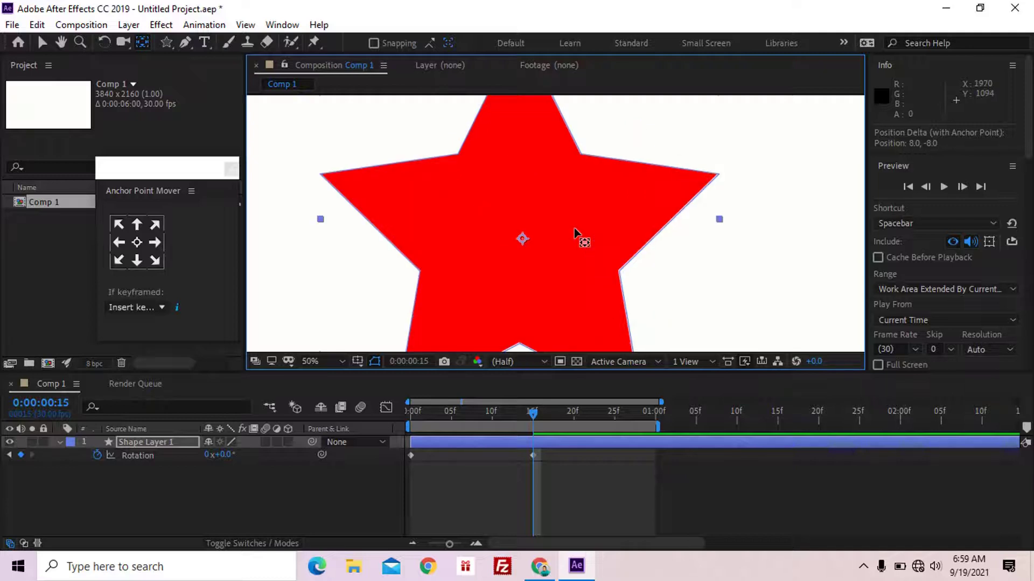
drag(630, 214, 614, 302)
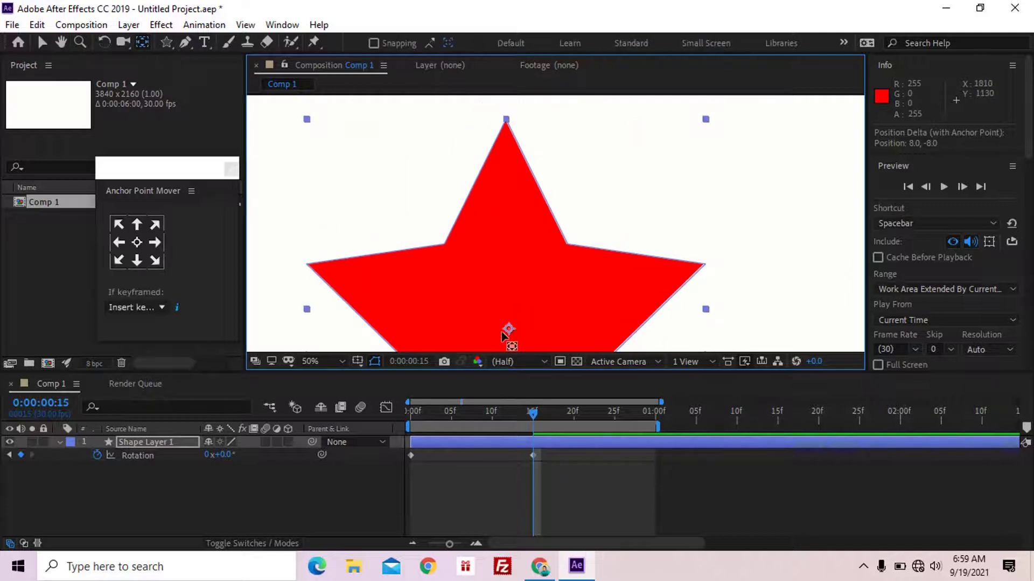
drag(502, 332, 709, 124)
key(comma)
key(comma)
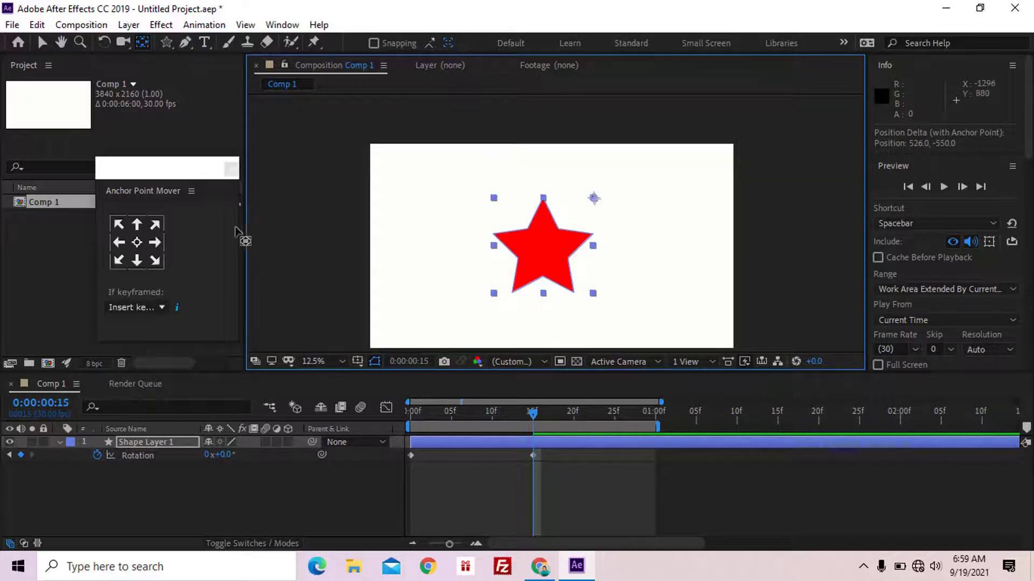
Step: Center the star's anchor point with the Anchor Point Mover and preview the rotation
click(148, 173)
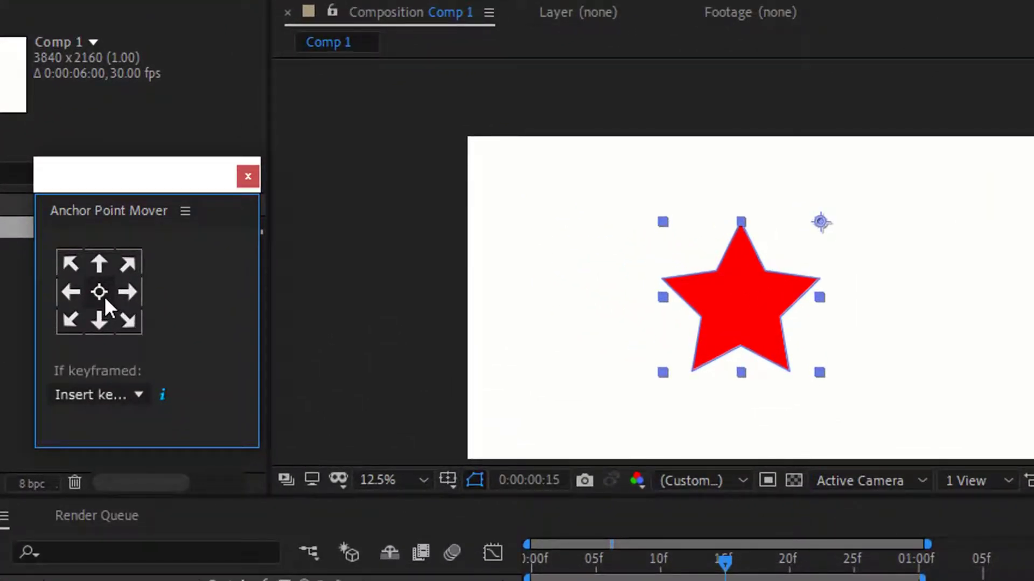
click(98, 291)
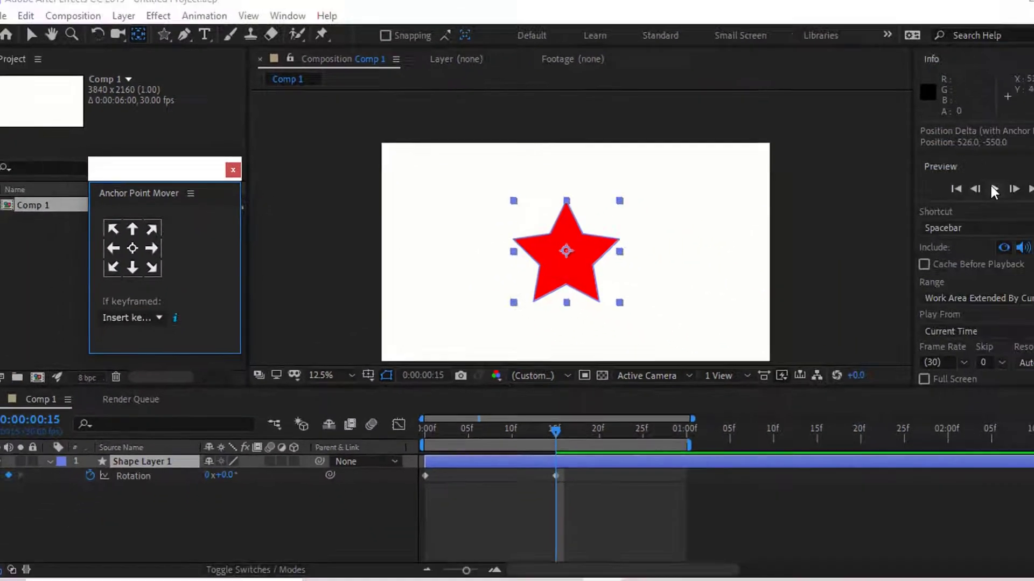
click(945, 185)
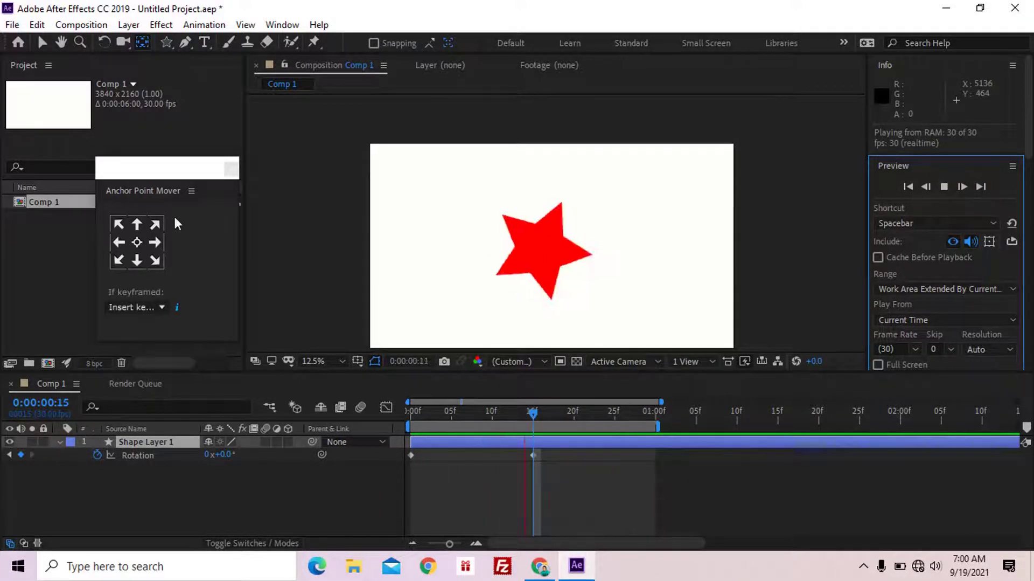
Step: During playback, shift the star's anchor point to its upper-right corner, lower-left corner and back to center with the Anchor Point Mover, and stop the preview
click(157, 222)
click(157, 222)
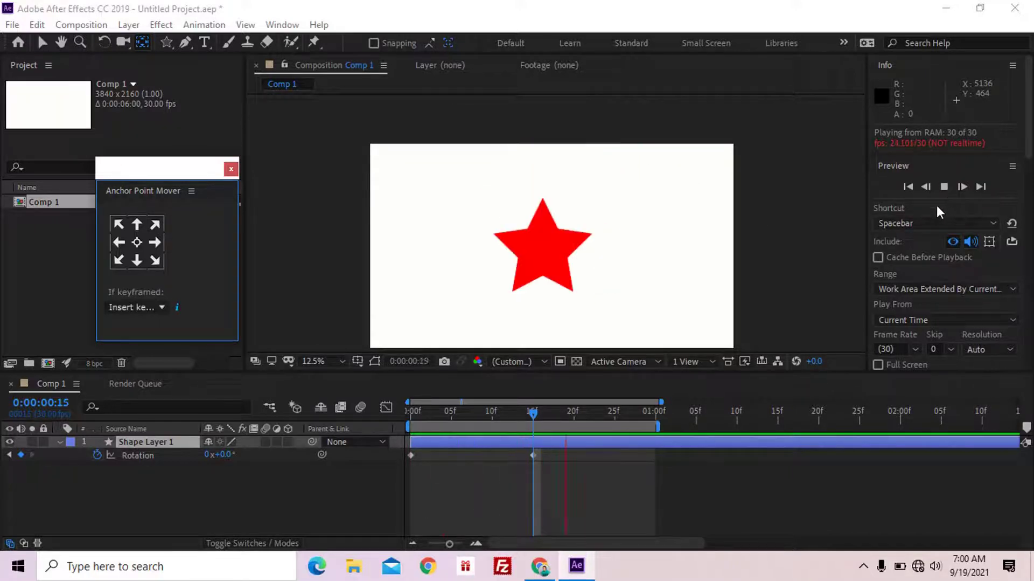
click(121, 260)
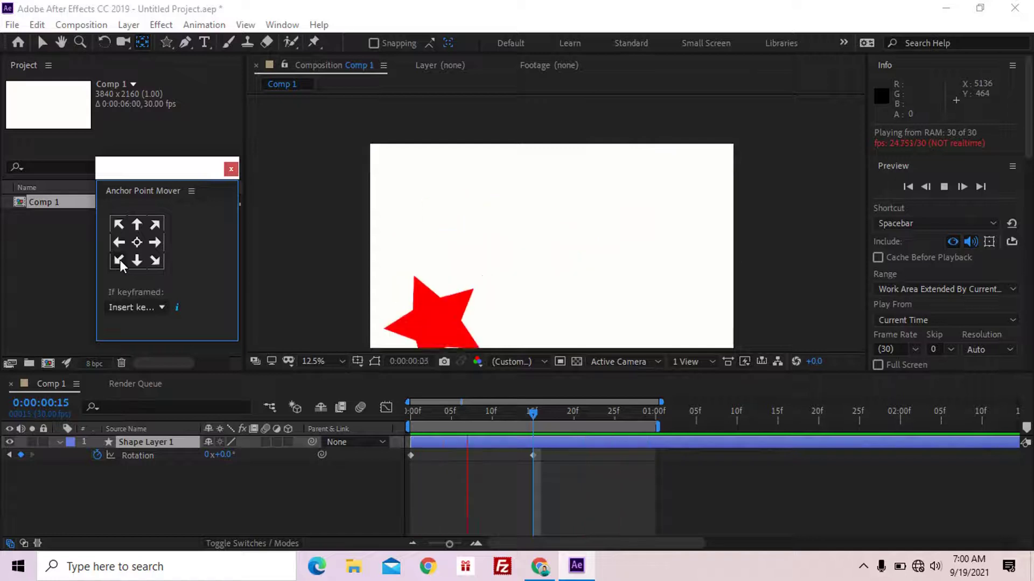
click(135, 260)
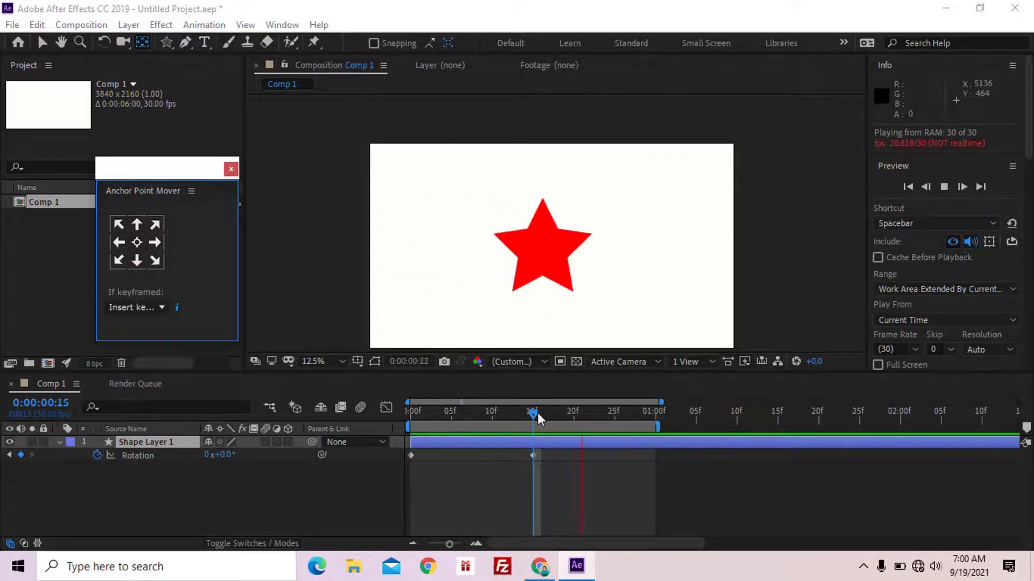
click(944, 187)
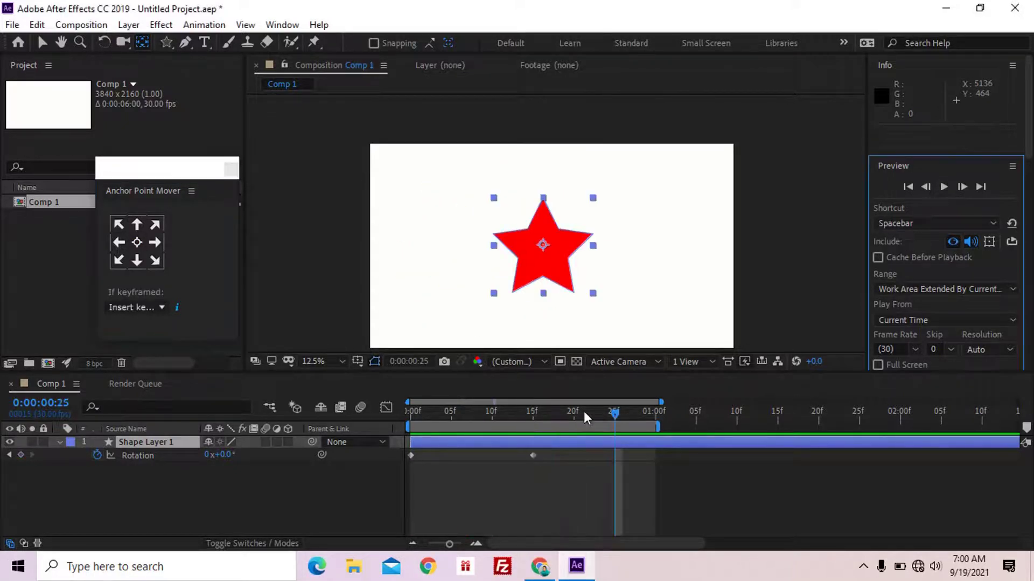
Step: Go back to 0:00:00:00 and delete both Rotation keyframes of the star layer
drag(611, 412, 535, 416)
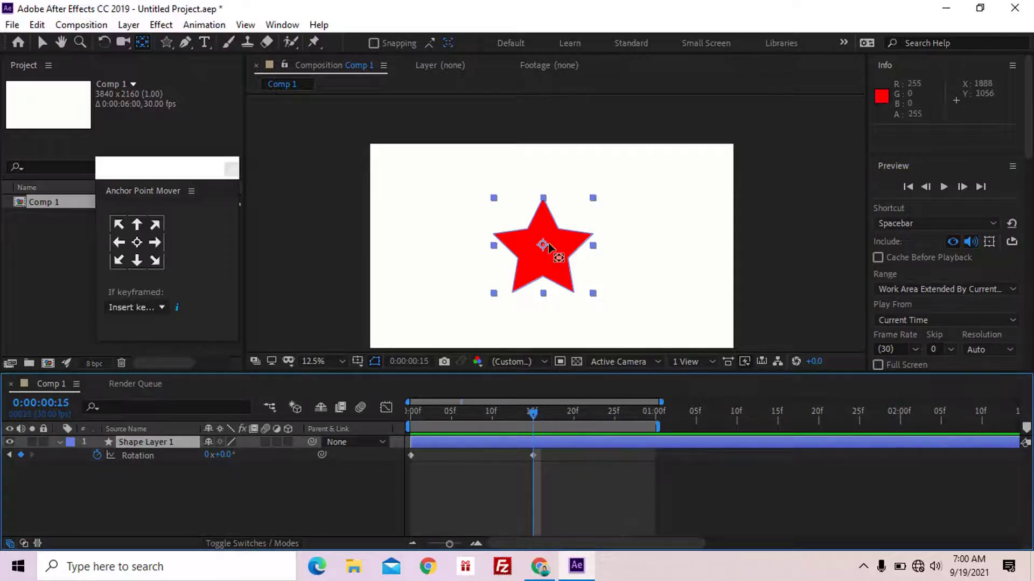
drag(533, 417, 410, 421)
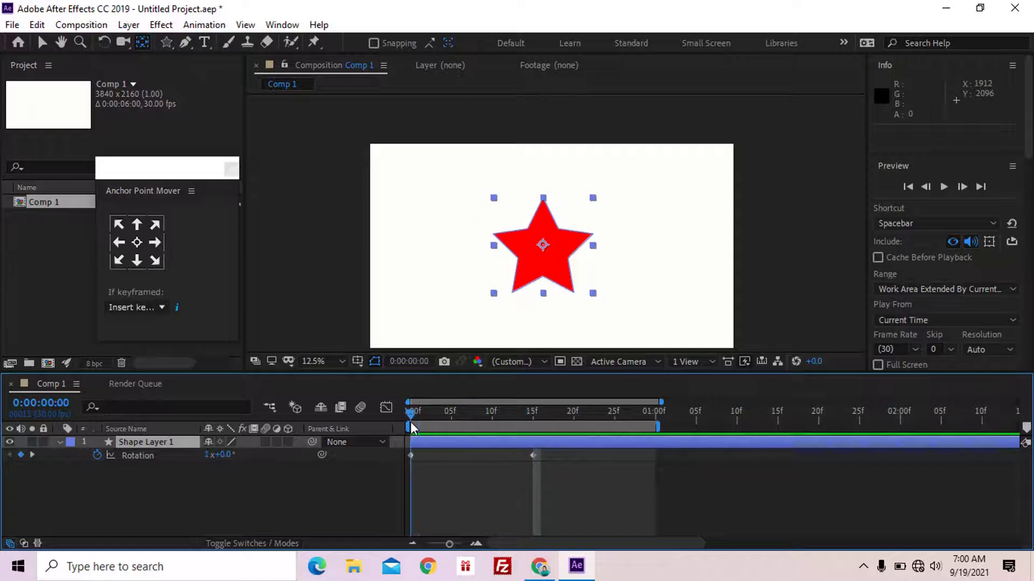
click(154, 189)
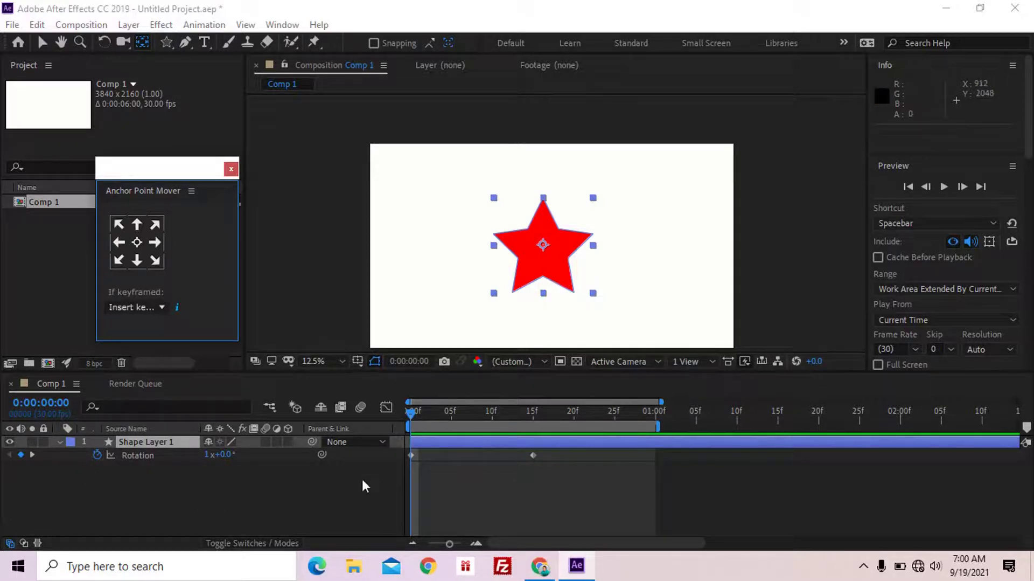
drag(573, 457, 405, 454)
key(Delete)
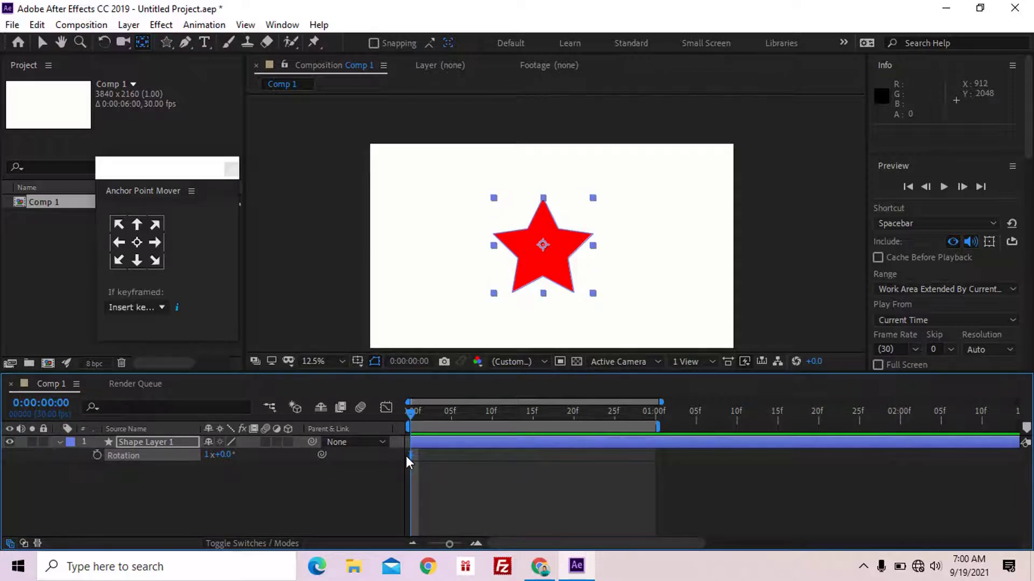
Step: Show the Scale property of Shape Layer 1 and add a 100% Scale keyframe at 0:00:00:10
click(180, 440)
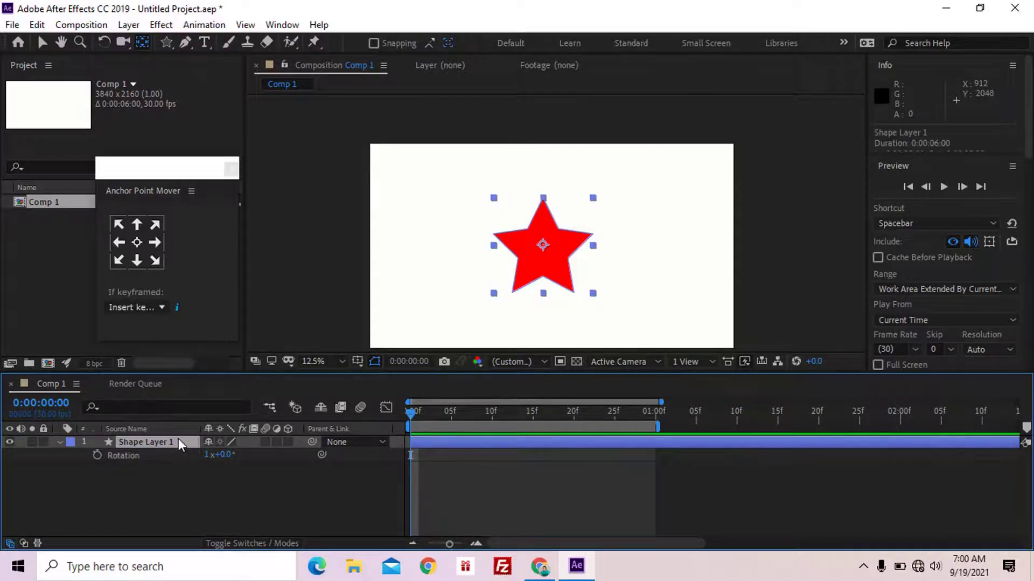
key(r)
key(s)
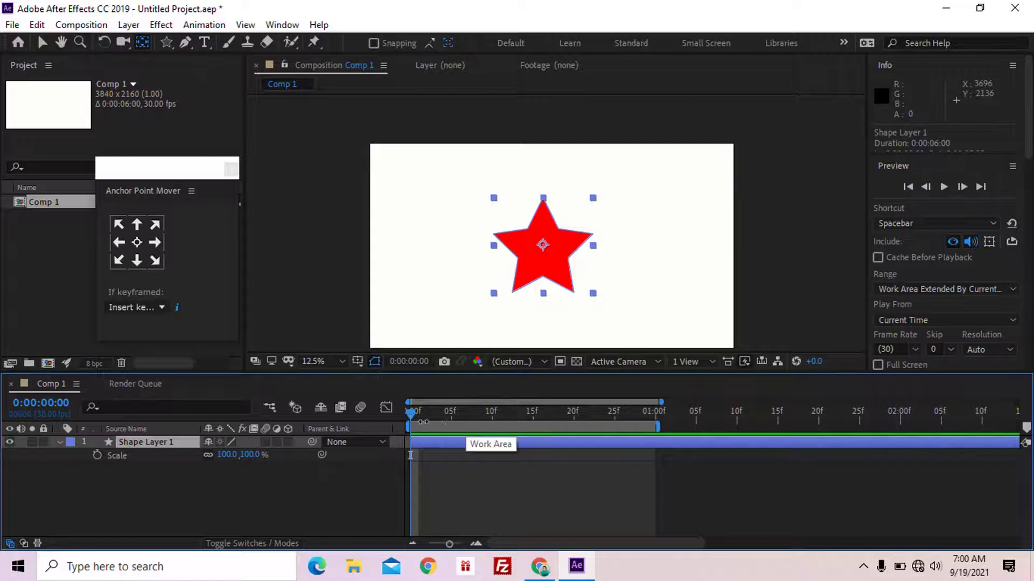
drag(411, 416, 492, 413)
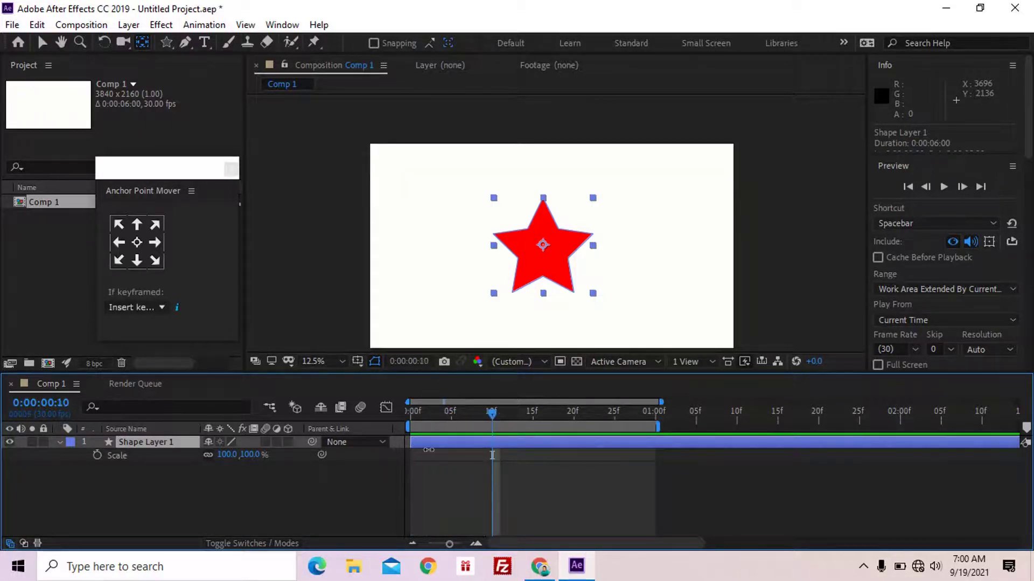
click(97, 455)
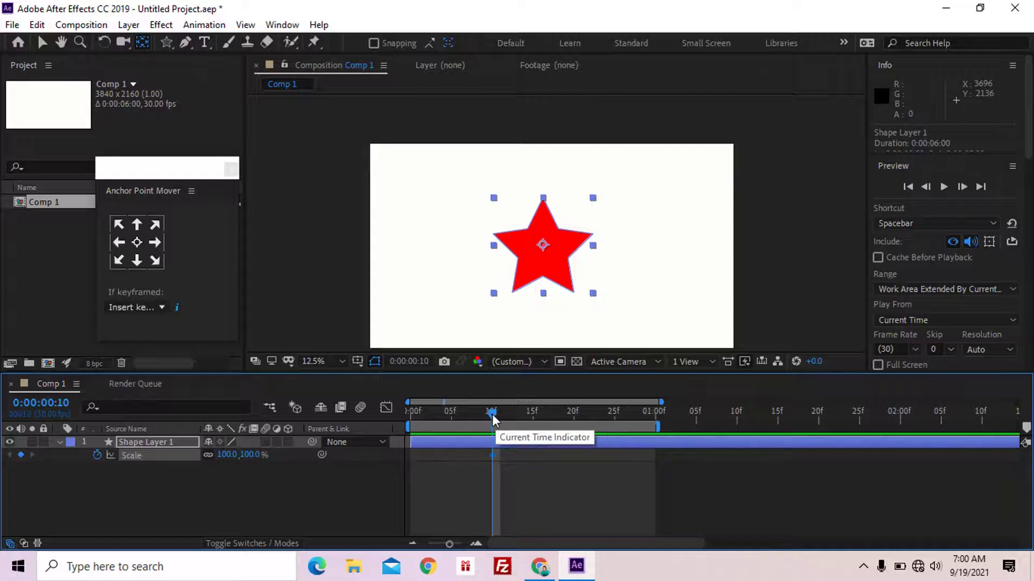
Step: Set the star's scale to 0% at 0:00:00:00
drag(492, 413, 398, 412)
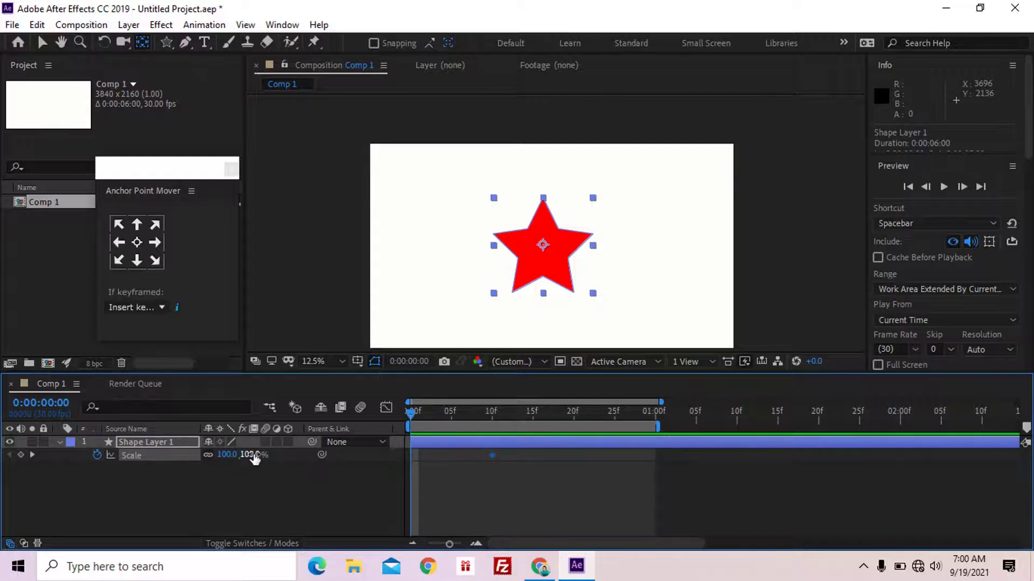
click(227, 454)
text(0)
key(Return)
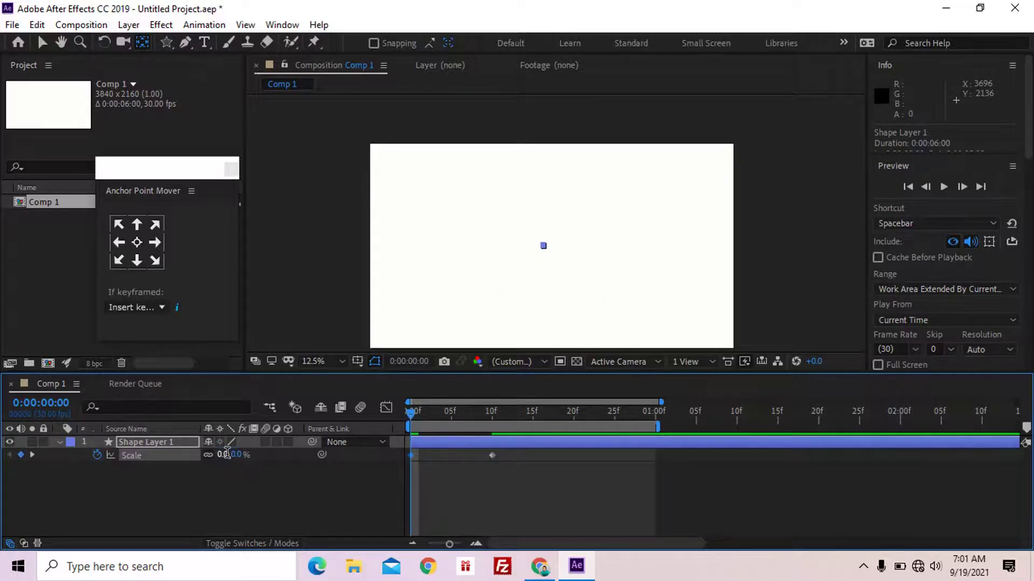
Step: Play the scale animation while moving the star's anchor point to its bottom, top and left edges with the Anchor Point Mover
click(945, 186)
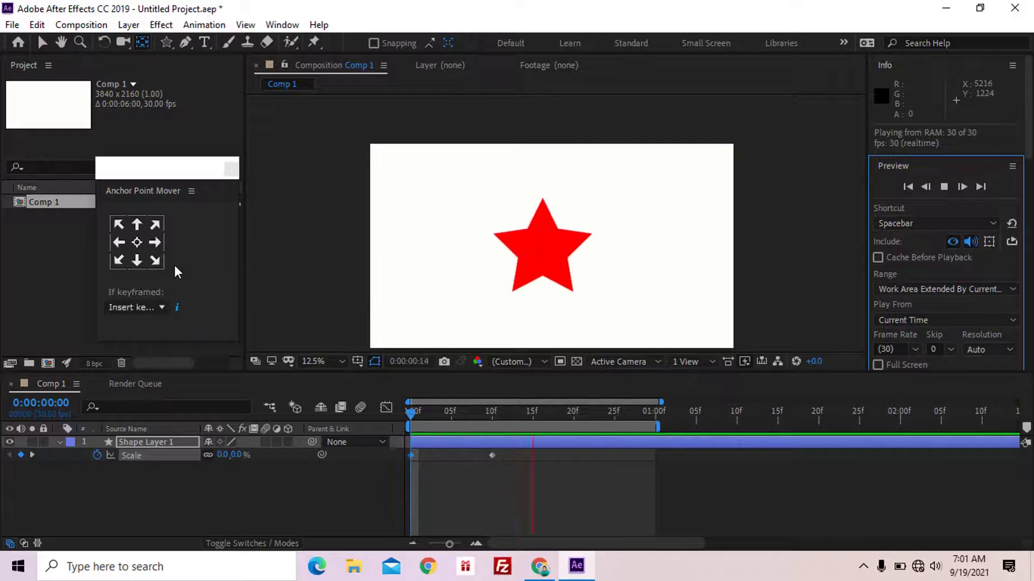
click(140, 257)
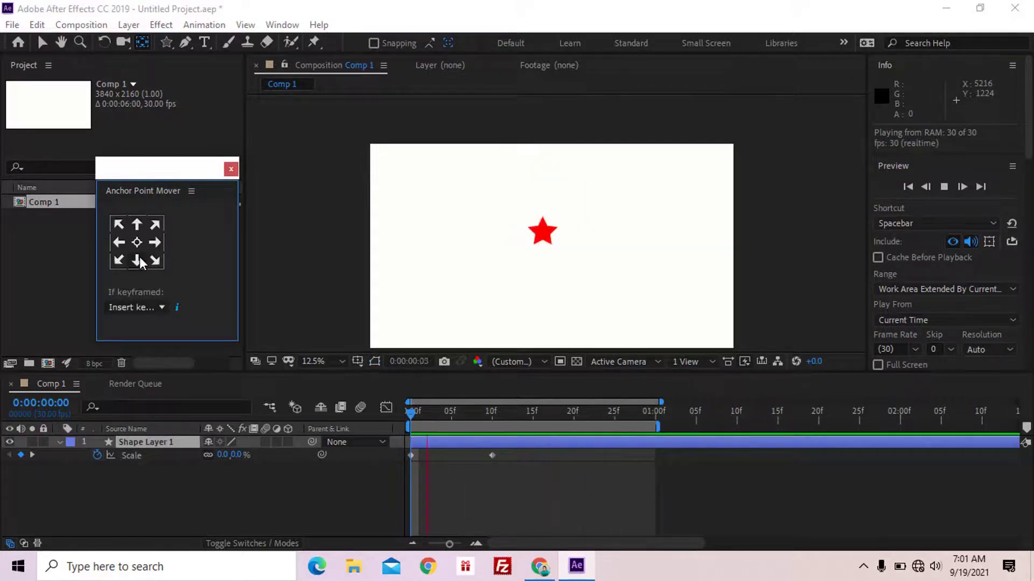
click(140, 229)
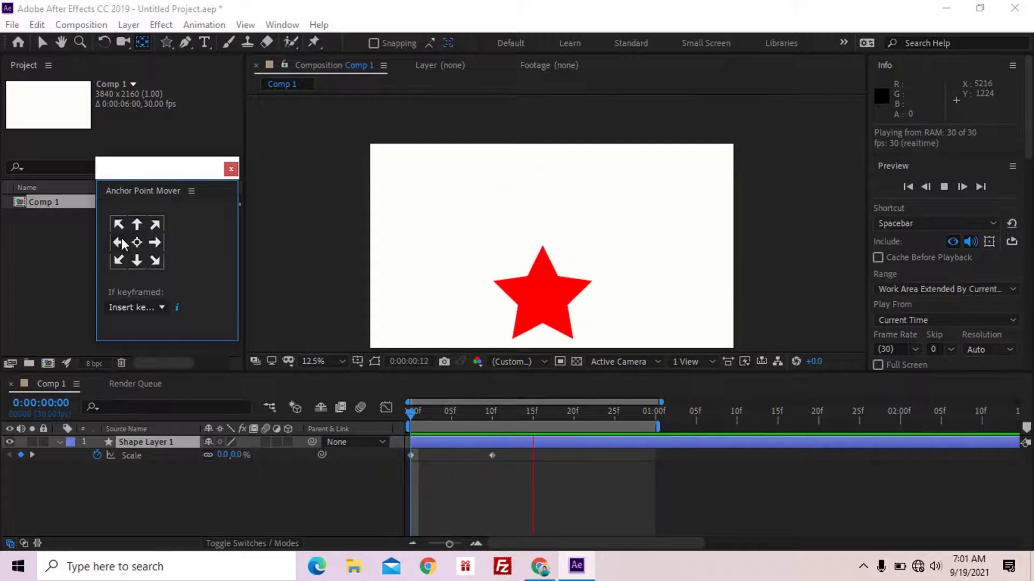
click(123, 243)
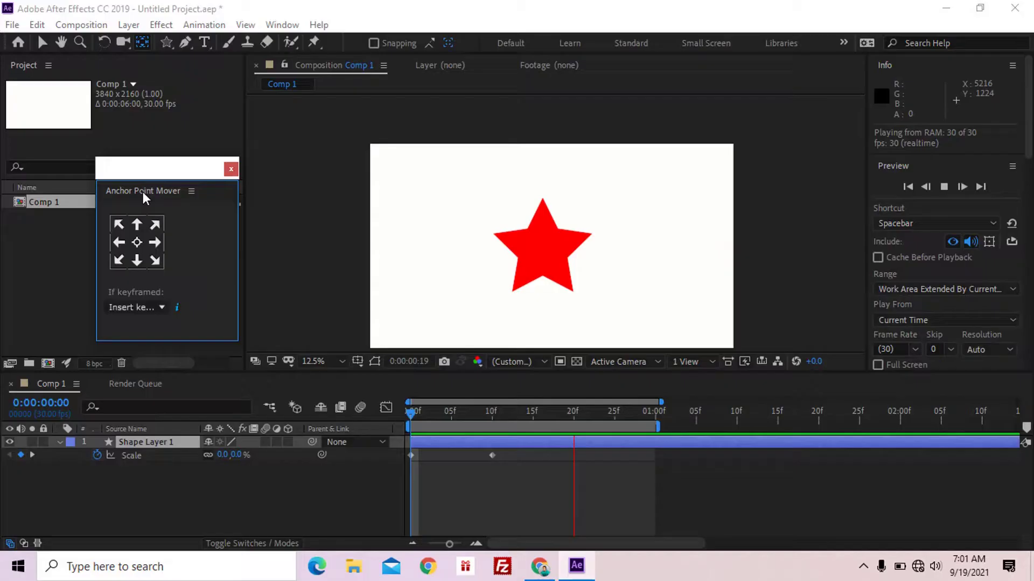
Step: Dock the Anchor Point Mover beside the Project panel and detach it again as a floating panel
drag(141, 189, 162, 180)
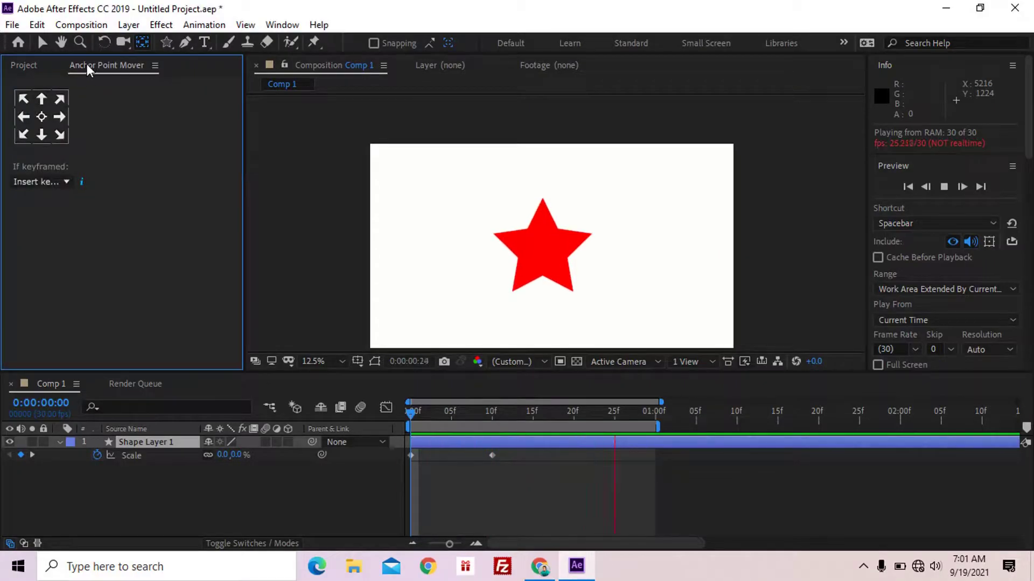
drag(86, 64, 172, 153)
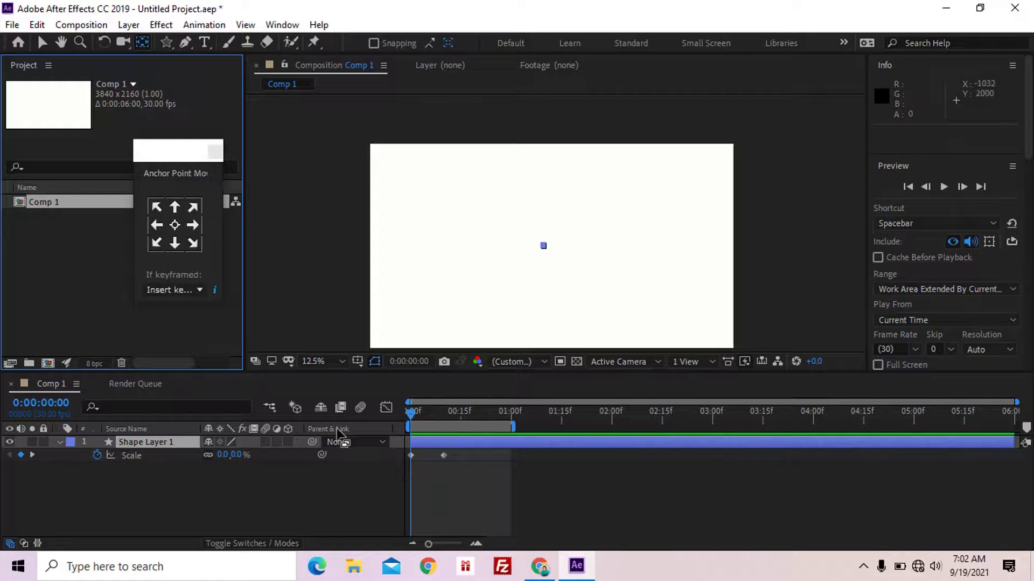
Step: Hide the Animation Composer - Anchor Point Mover panel
click(541, 567)
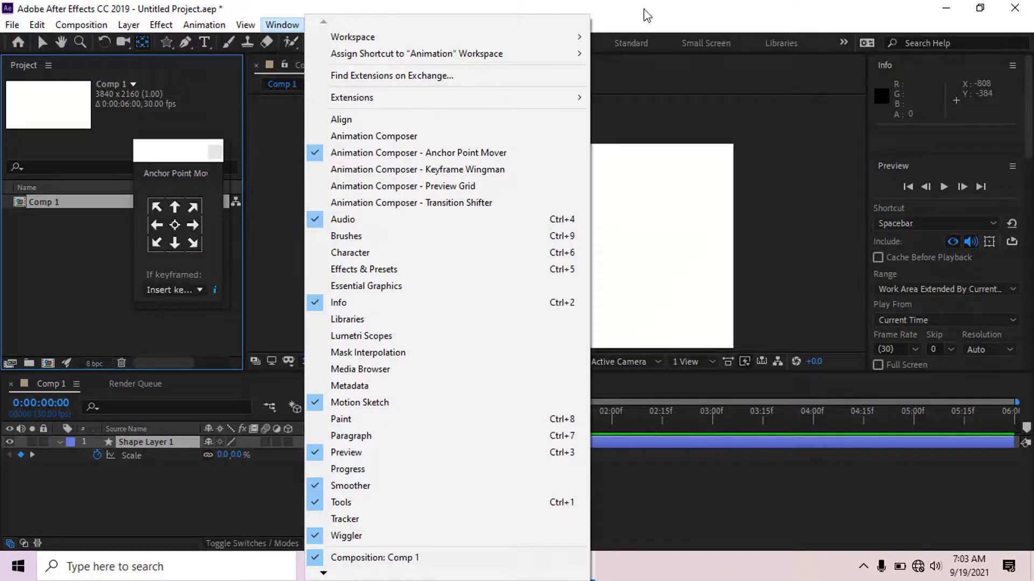
click(676, 18)
click(278, 25)
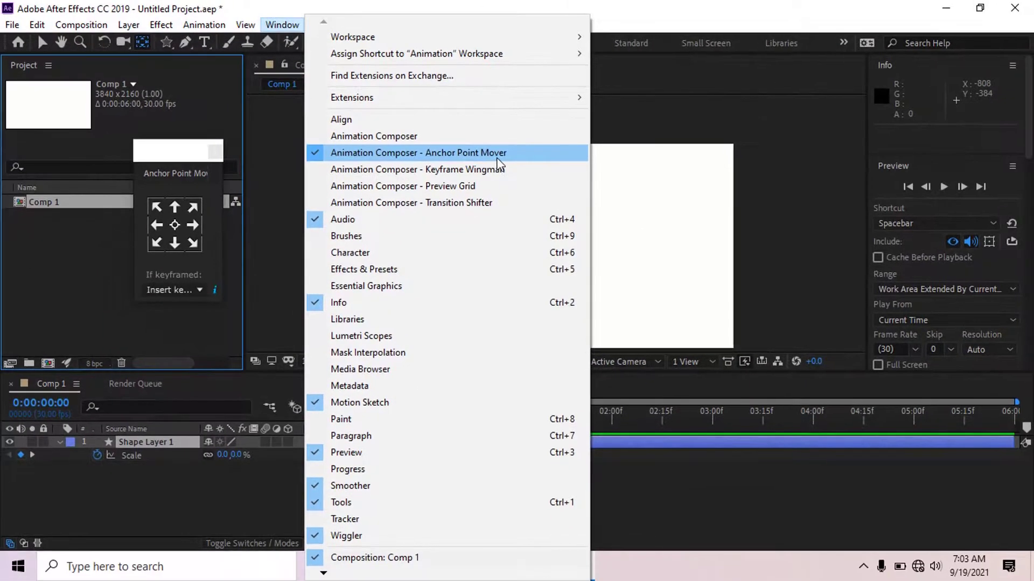
click(497, 155)
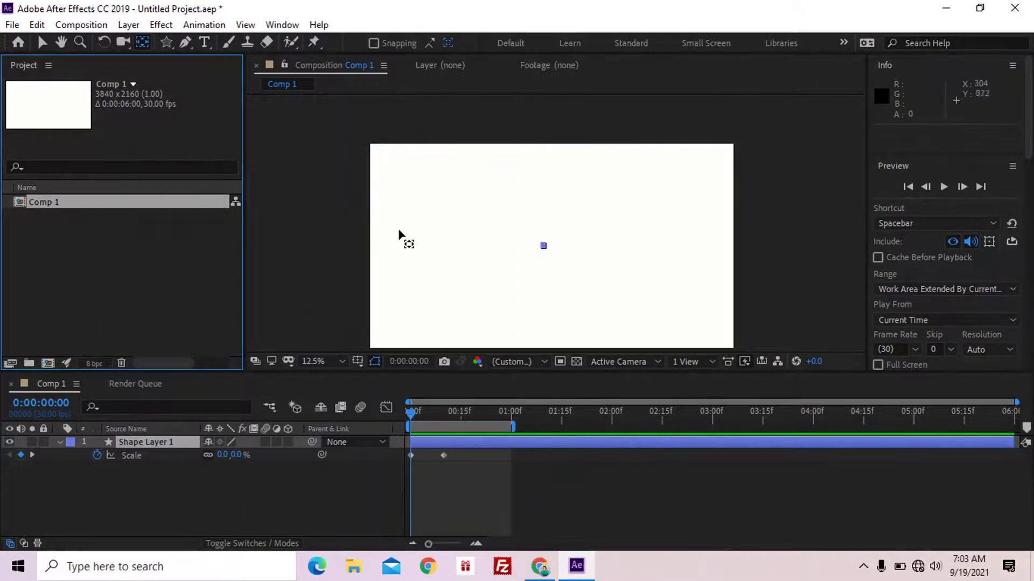